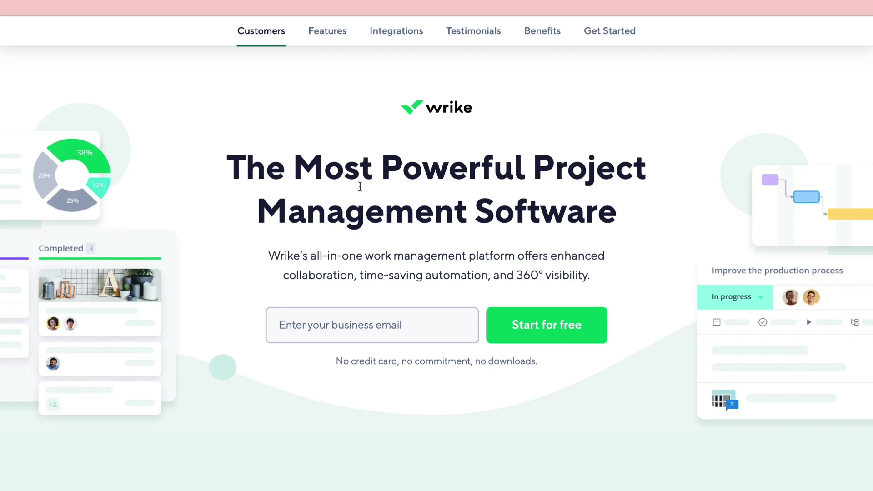
Start a free Wrike trial by pasting the business email address into the sign-up form and submitting it.
scroll(174, 353, down, 1)
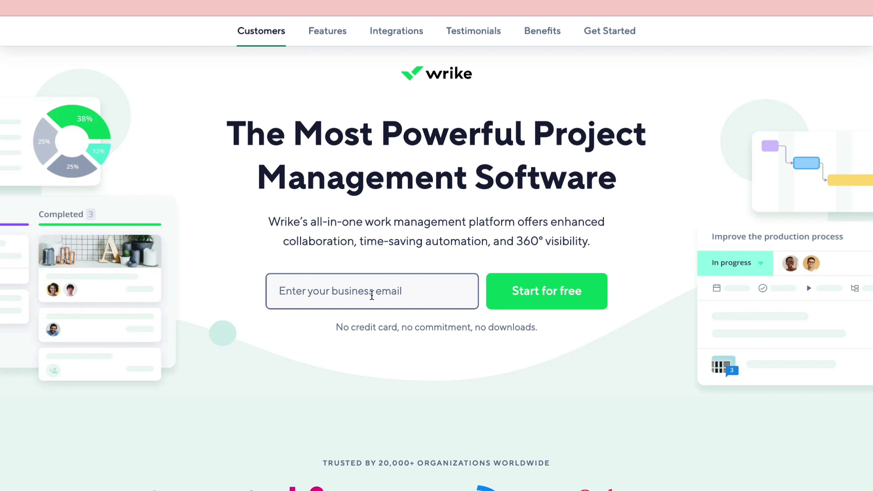
click(334, 298)
key(ctrl+v)
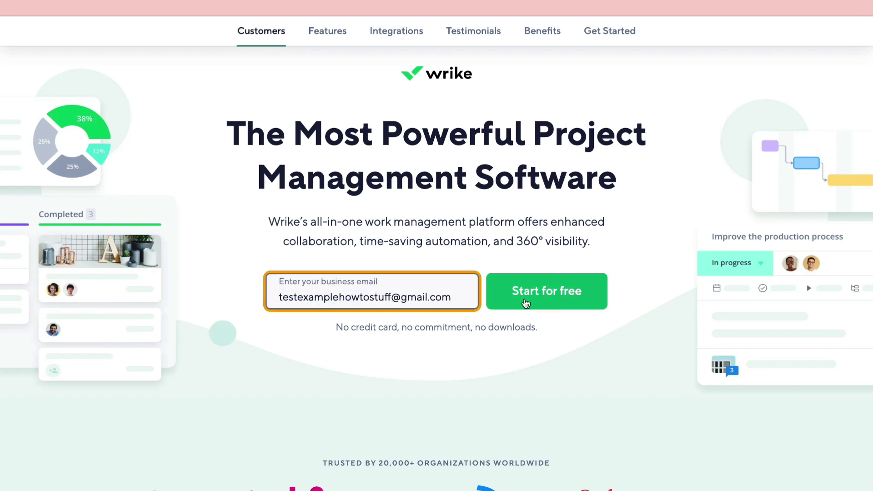
click(528, 303)
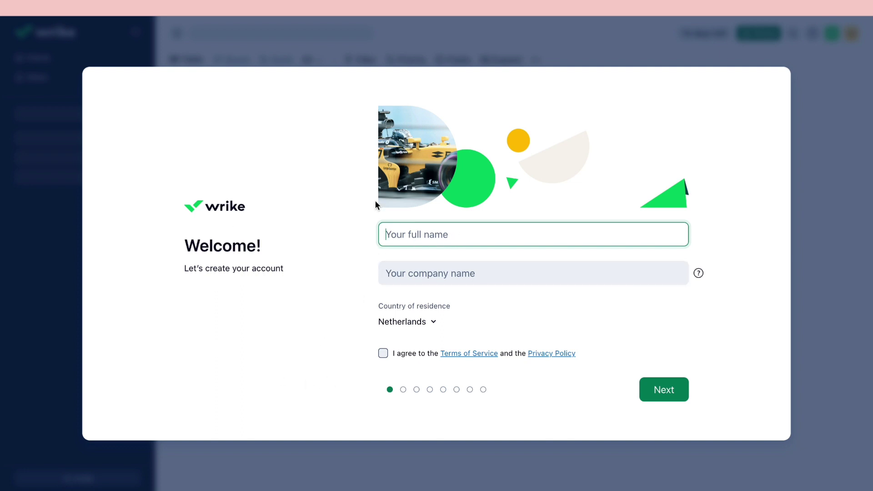
Enter the full name and the company name "how to stuff", accept the terms, and continue the account setup.
text(howto stuff)
click(411, 274)
text(how to stuff)
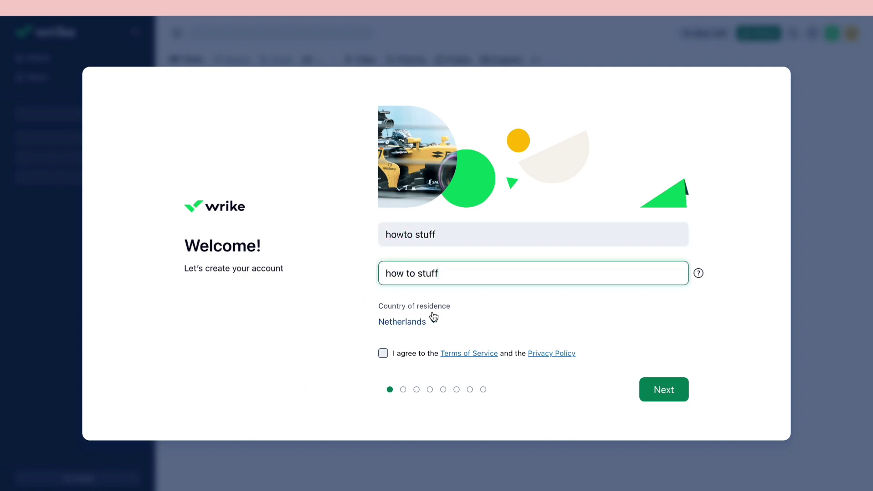
click(385, 353)
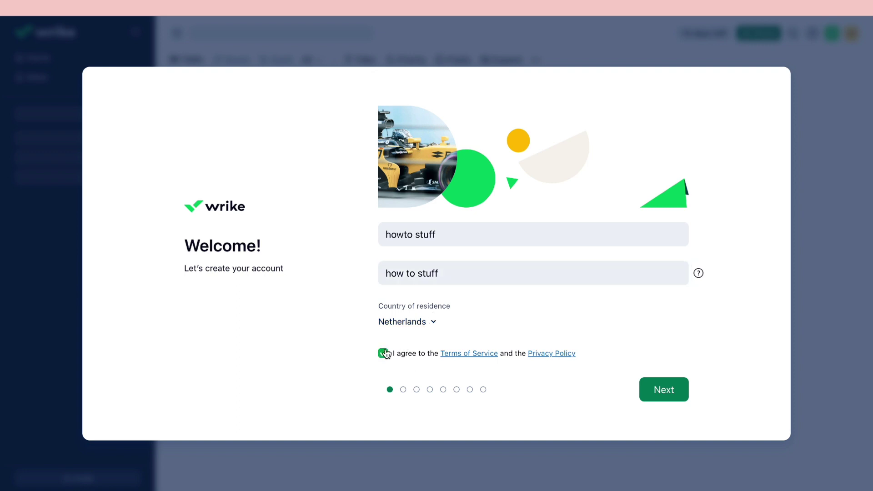
click(663, 390)
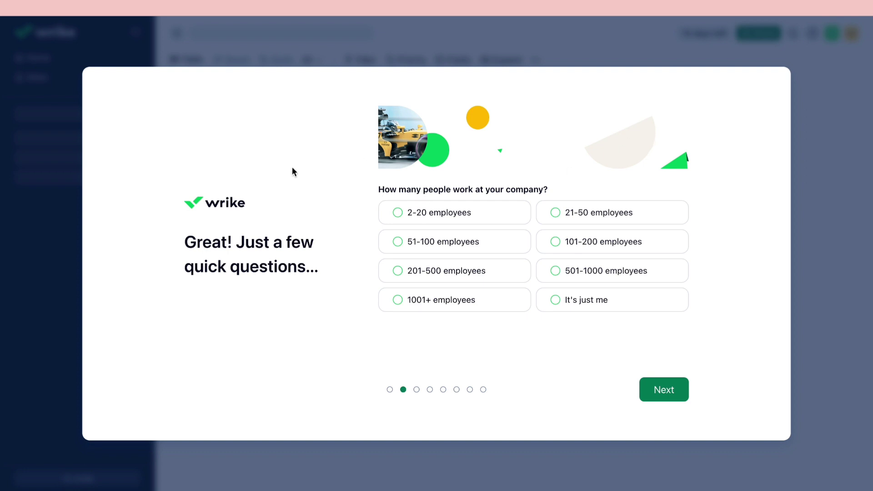
Answer the profile questions with 2-20 employees, the Marketing department, and the job role suggested for "ow".
click(404, 209)
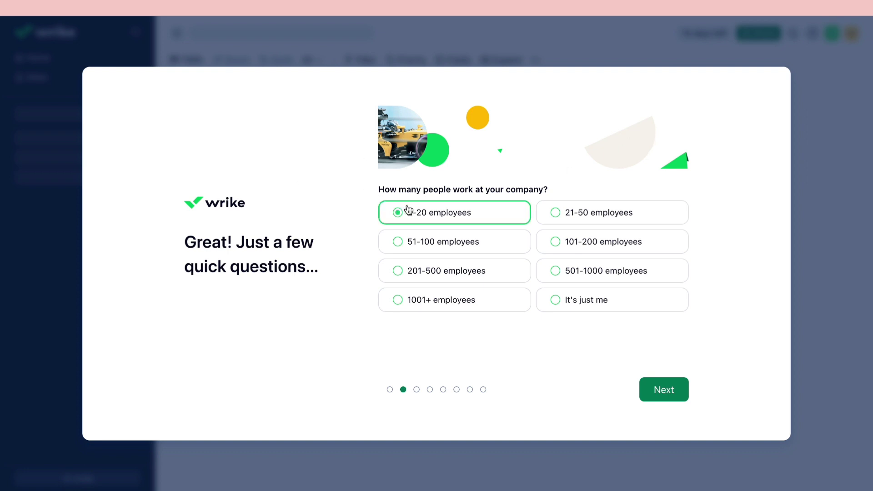
click(658, 392)
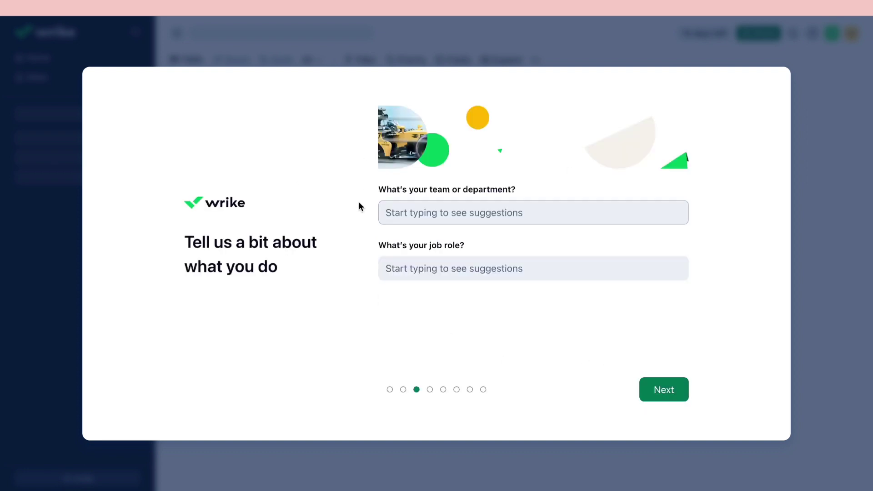
click(438, 212)
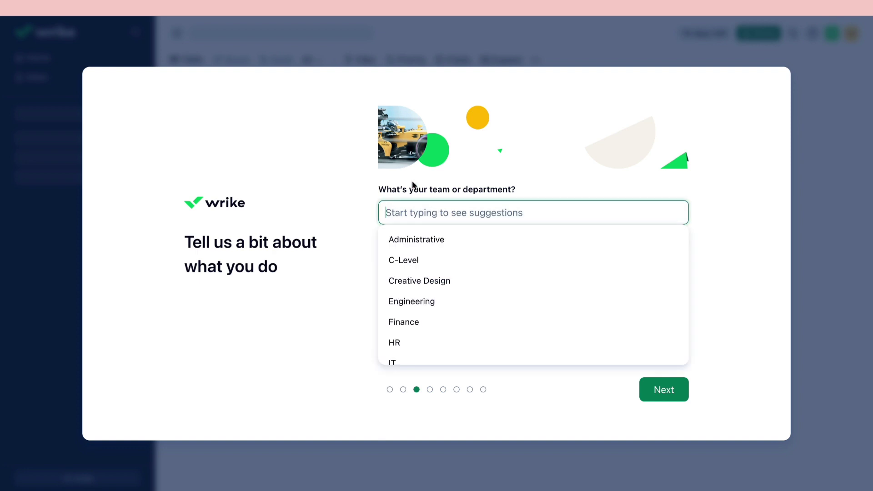
text(ma)
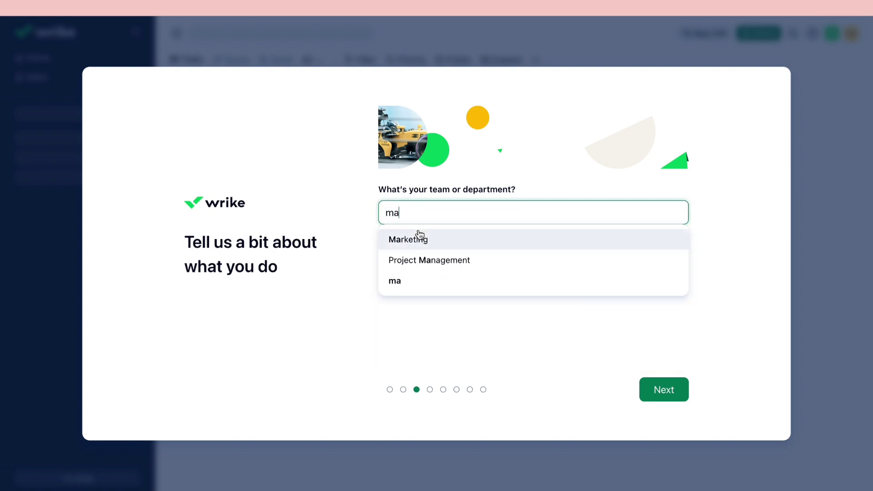
click(419, 237)
click(417, 268)
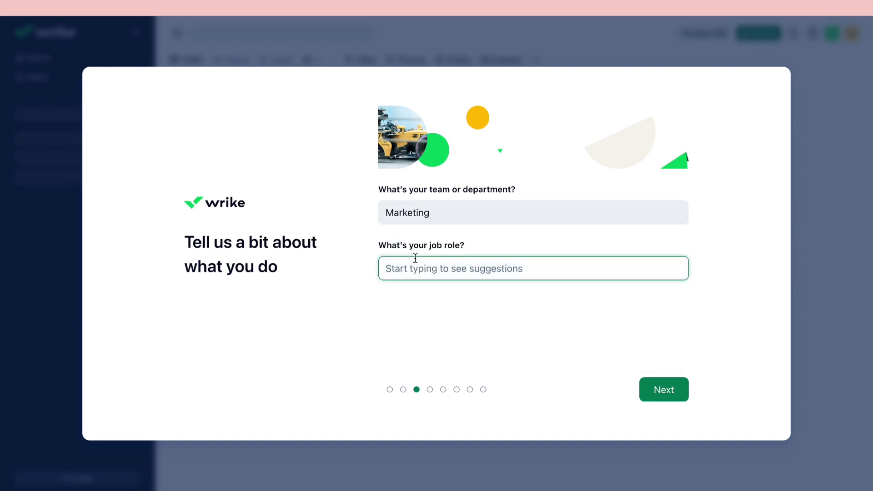
text(ow)
click(421, 298)
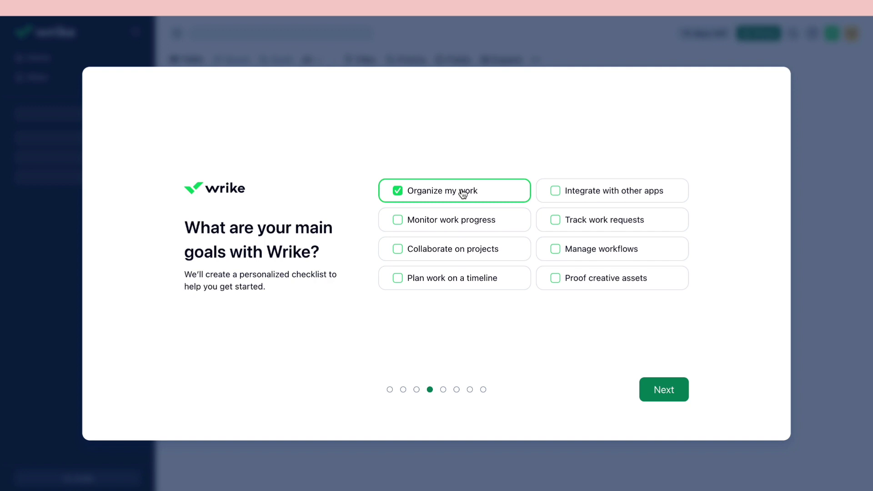
Choose "Organize my work" and "Manage workflows" as goals, and name the team's project "black friday campaign".
click(563, 256)
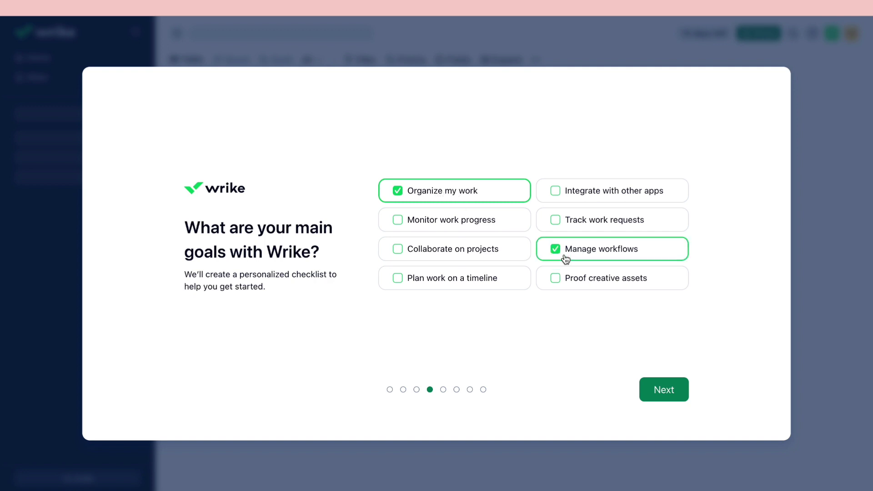
click(665, 400)
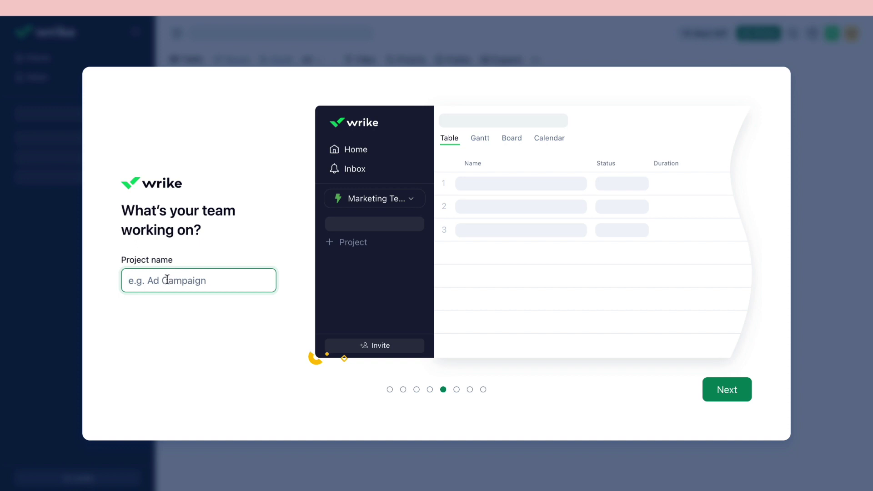
text(bl)
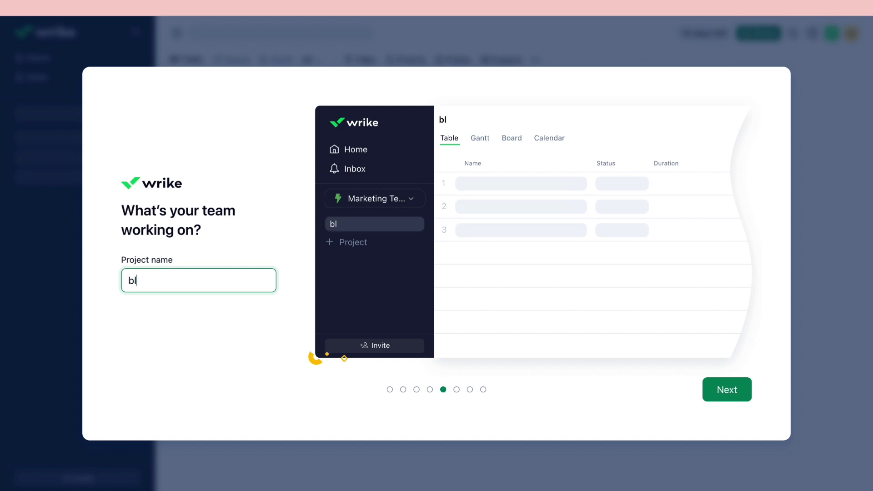
text(ack friday c)
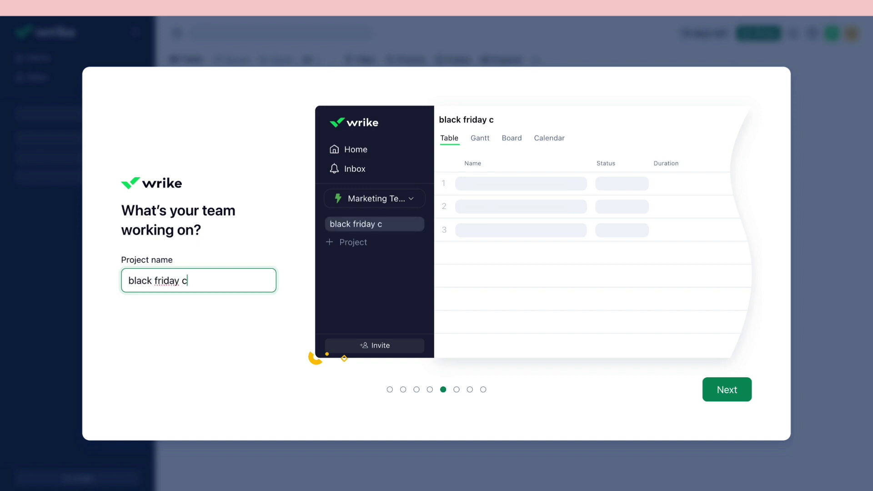
text(ampaign)
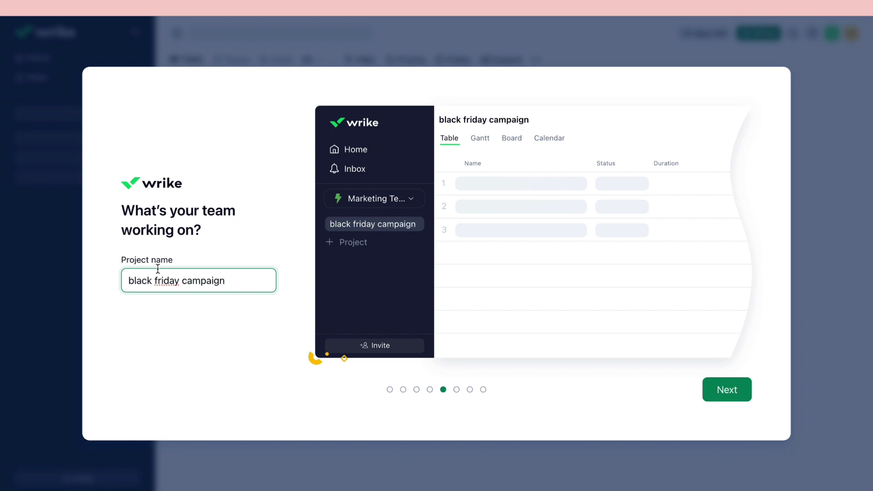
click(166, 318)
click(733, 395)
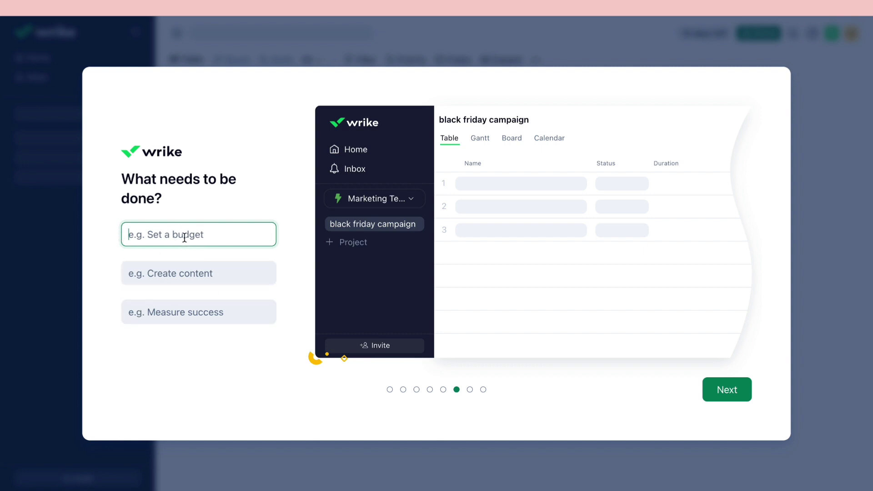
Enter the project's three tasks as "brainstorm ideas", "act on ideas" and "analyse and improve", and continue.
text(brainstorm ideas)
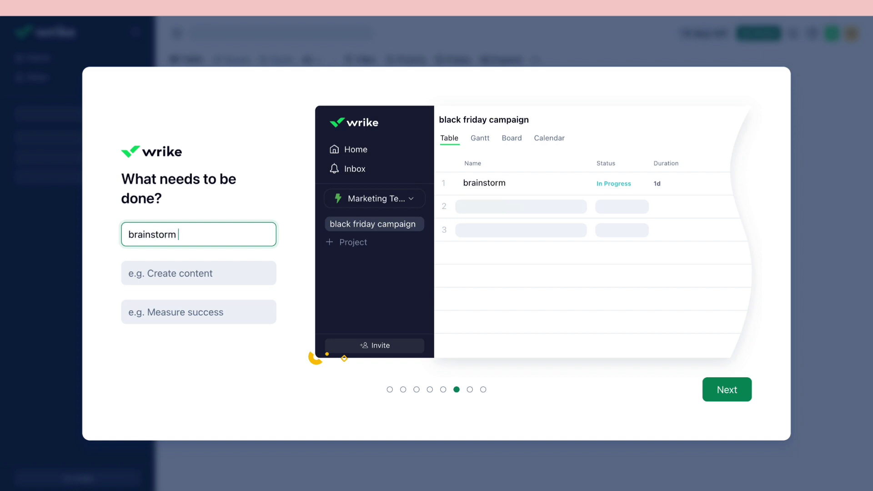
click(178, 278)
text(act on ideas)
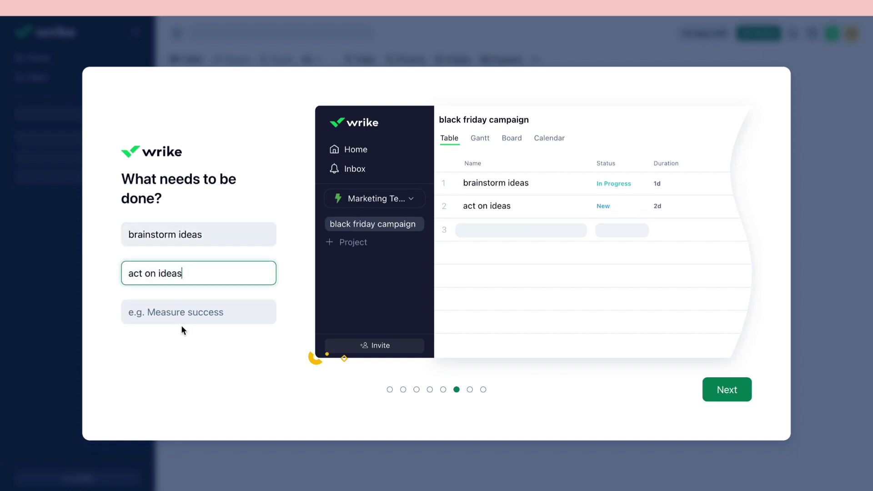
click(182, 318)
text(analyse and im)
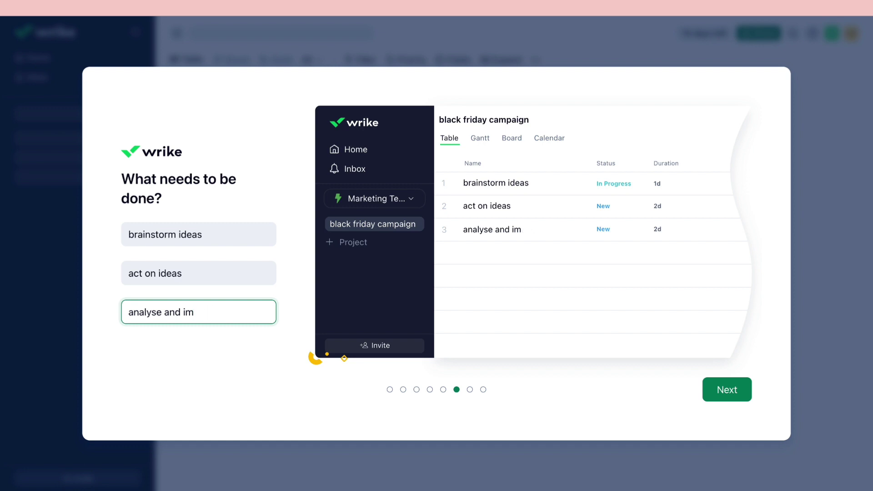
text(rpprove)
click(228, 373)
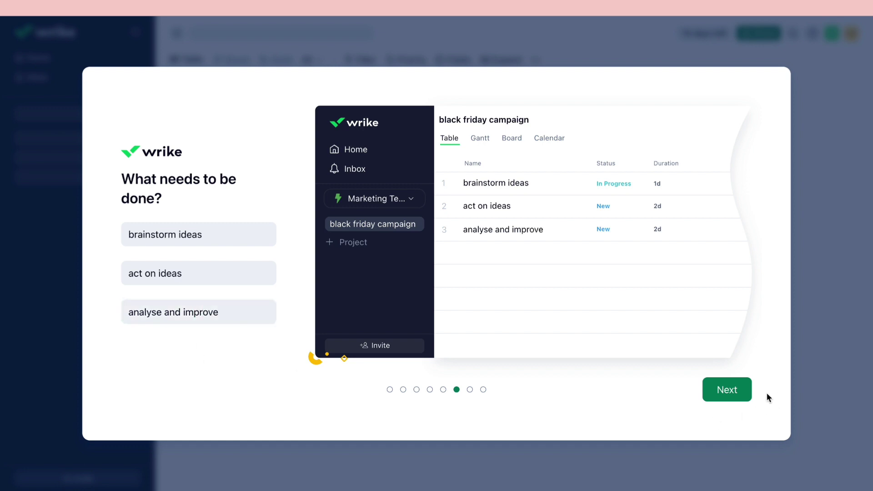
click(734, 392)
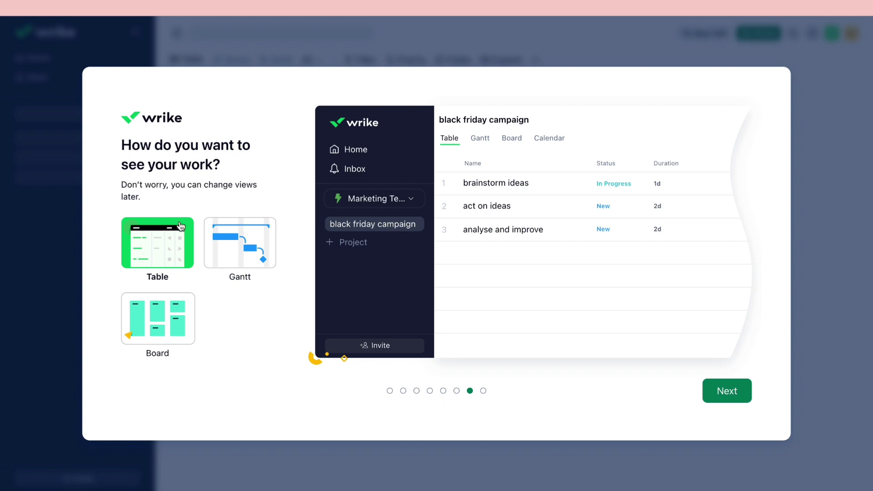
Preview the Gantt layout, then choose Board as the way to see the work and continue.
click(254, 253)
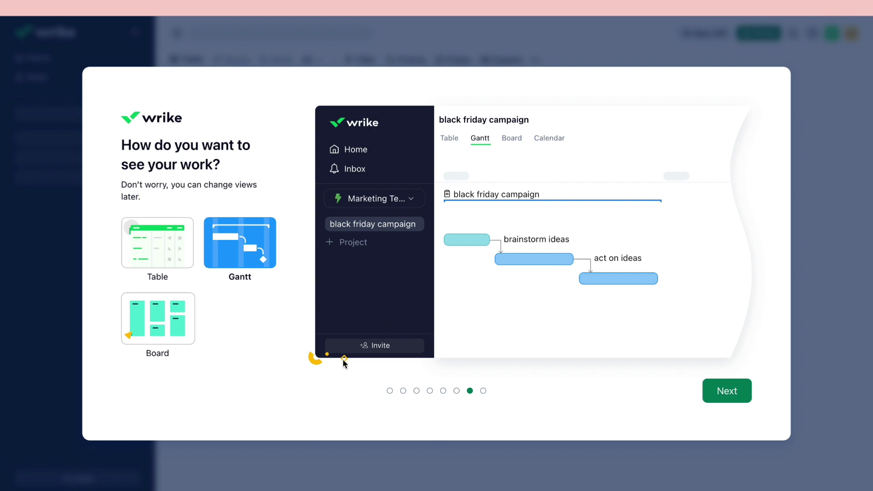
click(171, 321)
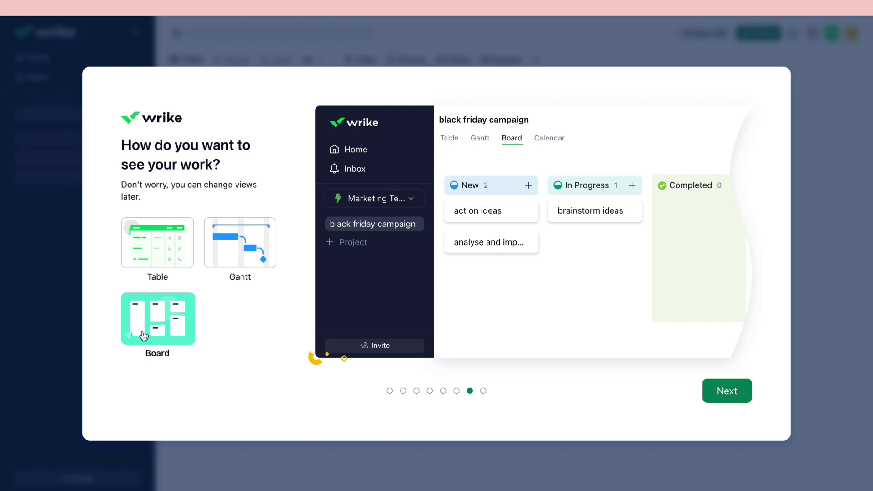
click(725, 390)
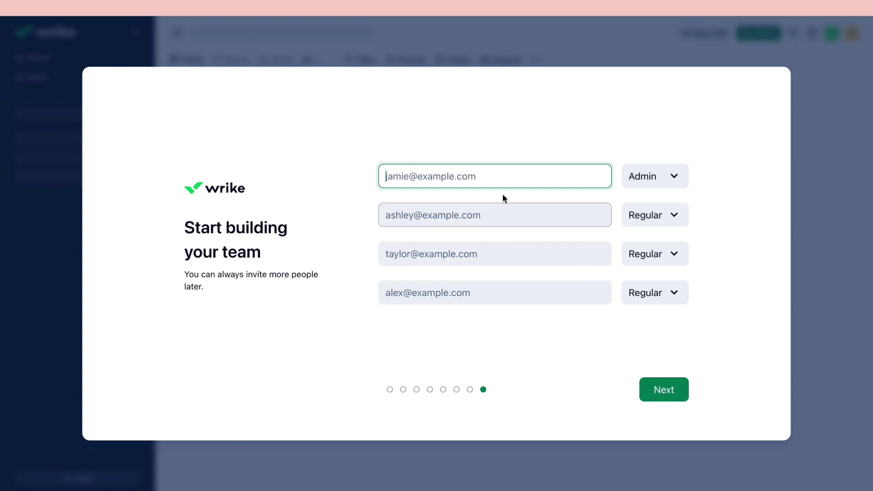
Review the available user types, invite a teammate by email as Admin, and finish the account setup.
click(657, 185)
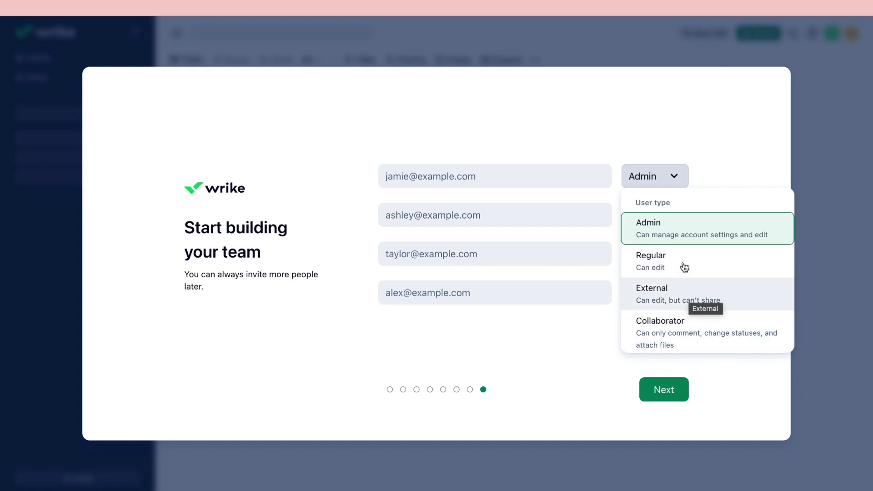
click(461, 179)
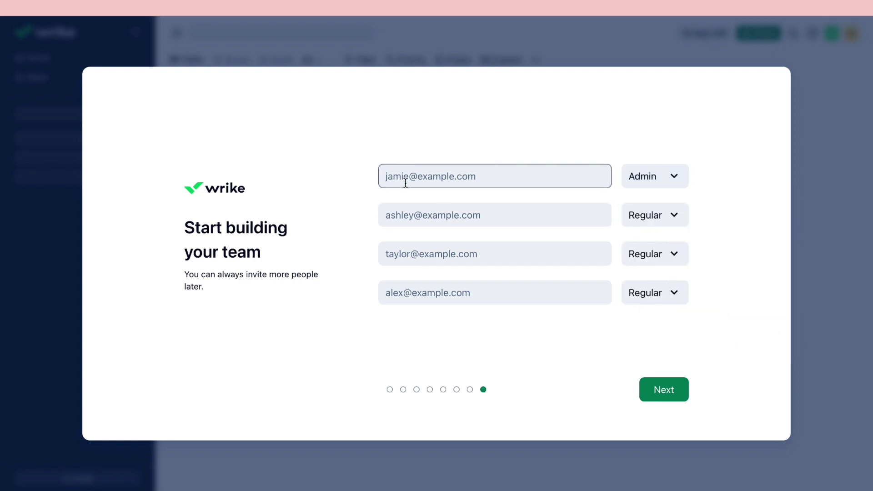
key(ctrl+v)
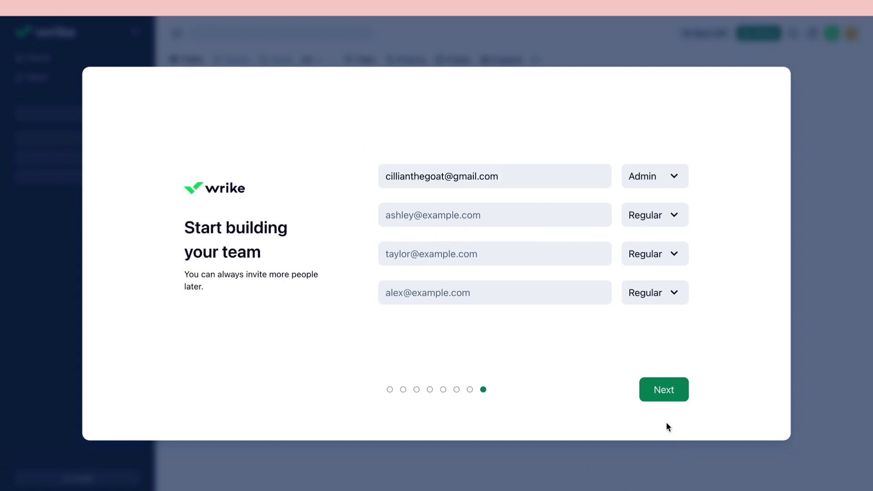
click(664, 390)
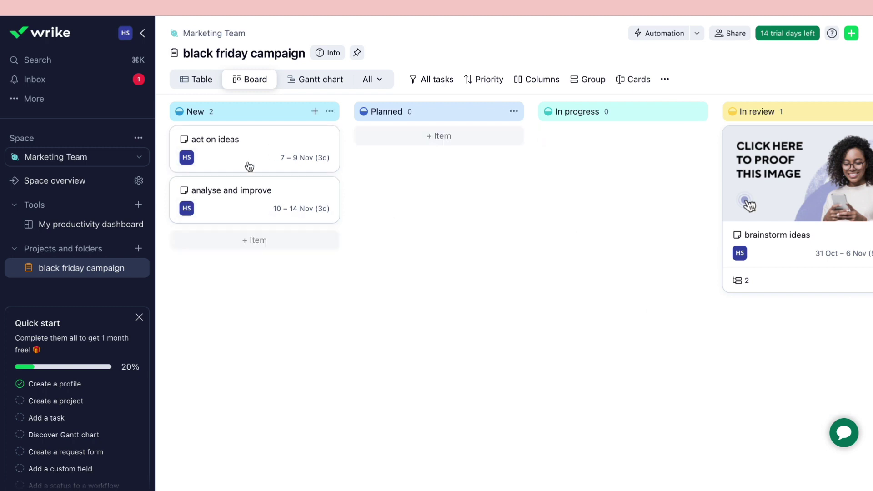
Reassign the "act on ideas" task by removing its current assignee and adding the invited teammate.
click(185, 159)
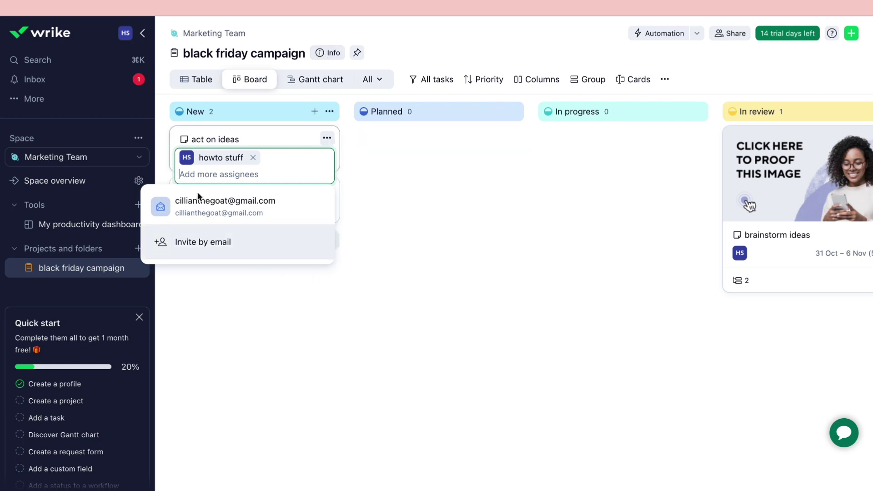
click(253, 157)
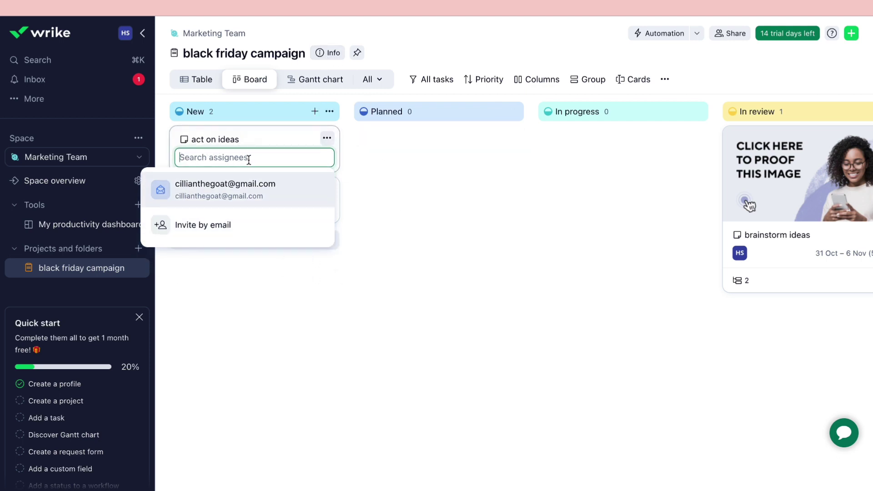
click(208, 229)
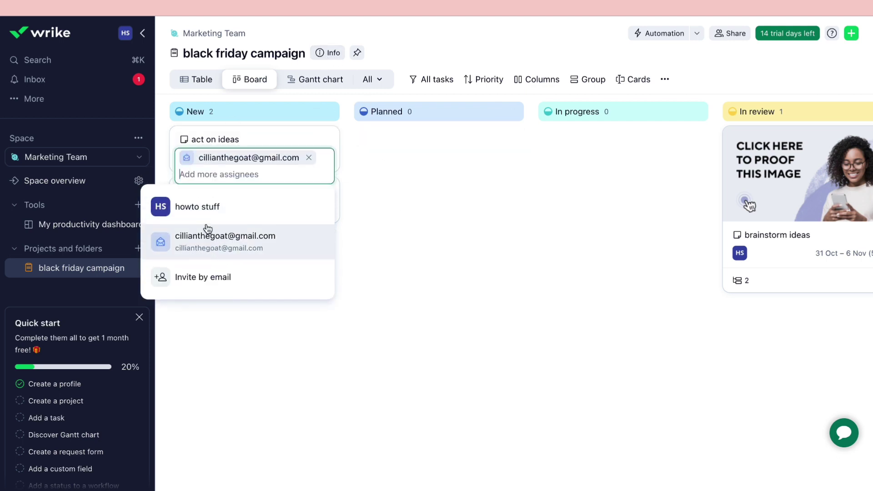
click(413, 208)
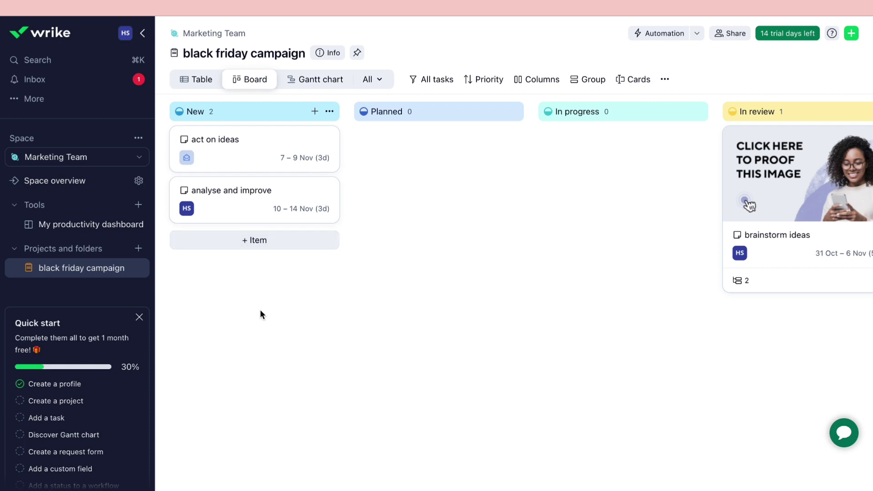
Add a task named "record video" to the New column and assign it to the account owner.
click(241, 246)
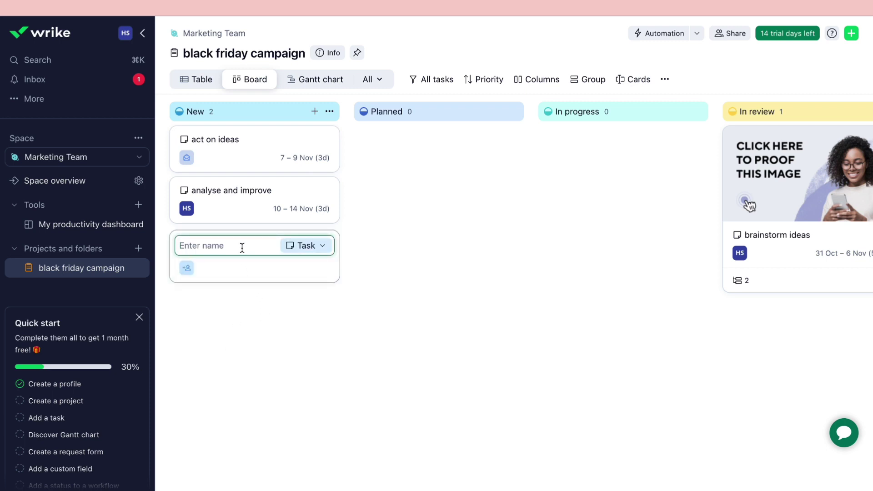
click(308, 249)
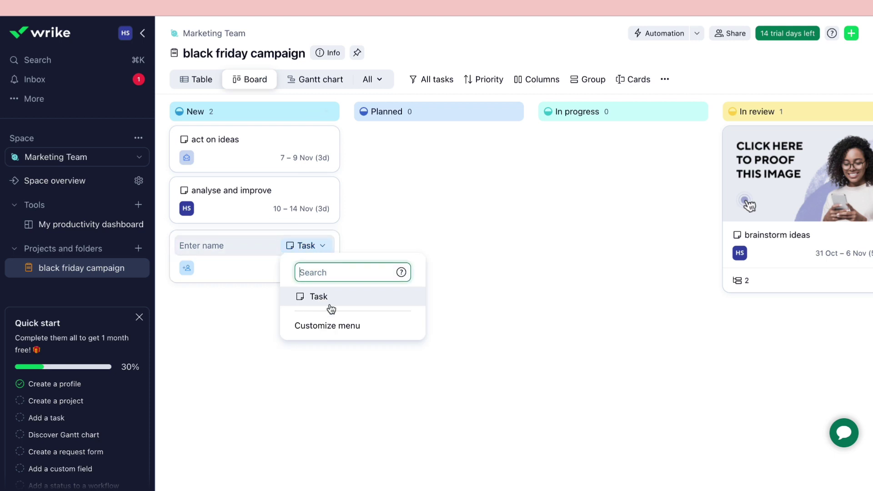
click(206, 246)
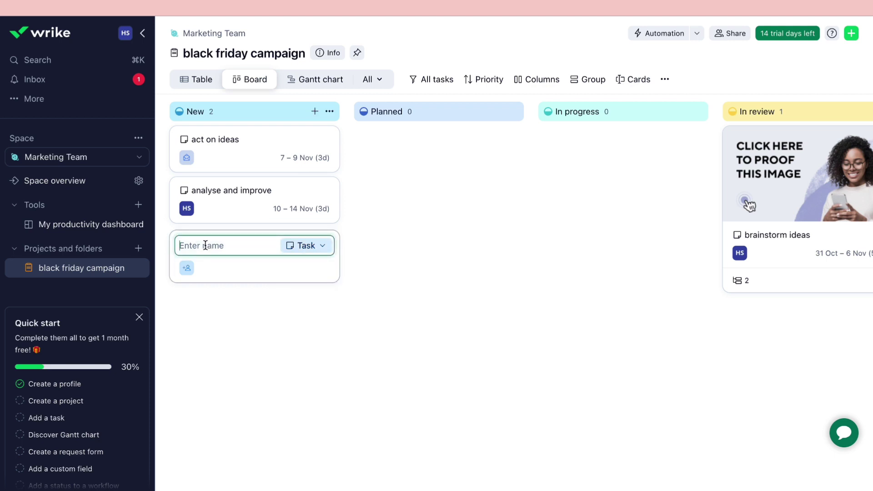
text(record video)
click(185, 269)
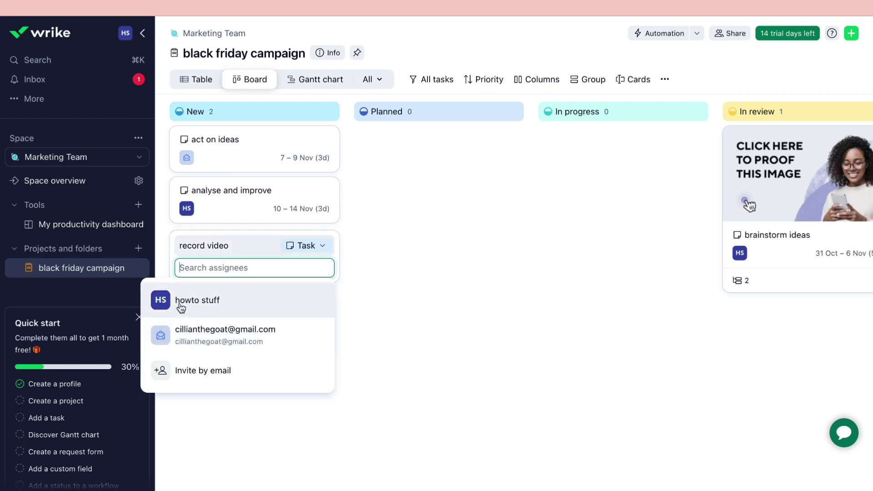
click(191, 314)
click(366, 306)
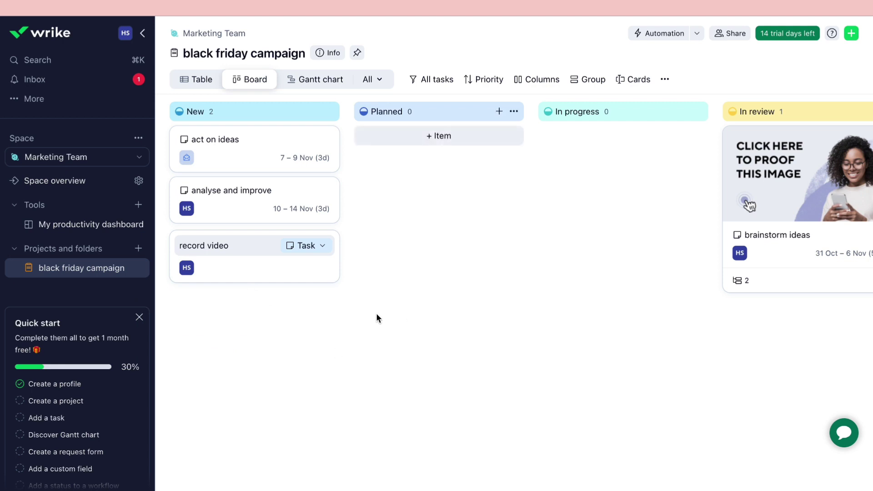
Move the "record video" card to In progress and from there to In review.
click(250, 272)
drag(251, 273, 623, 175)
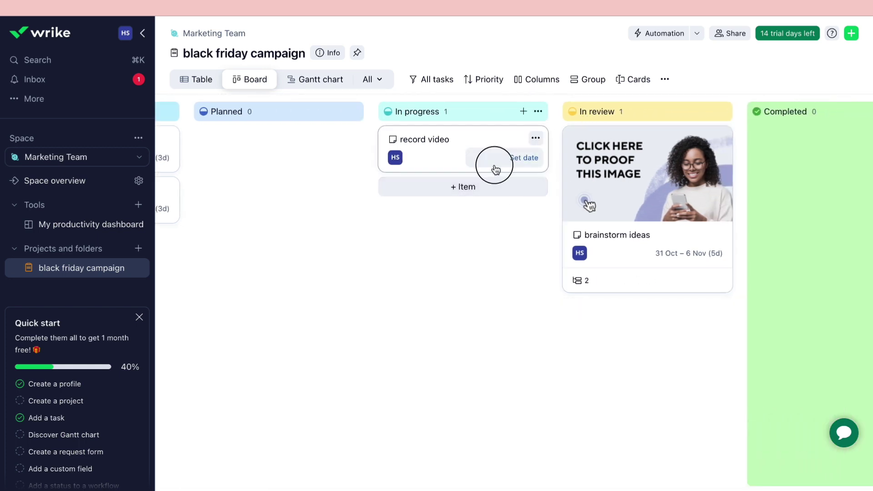
drag(493, 166, 693, 361)
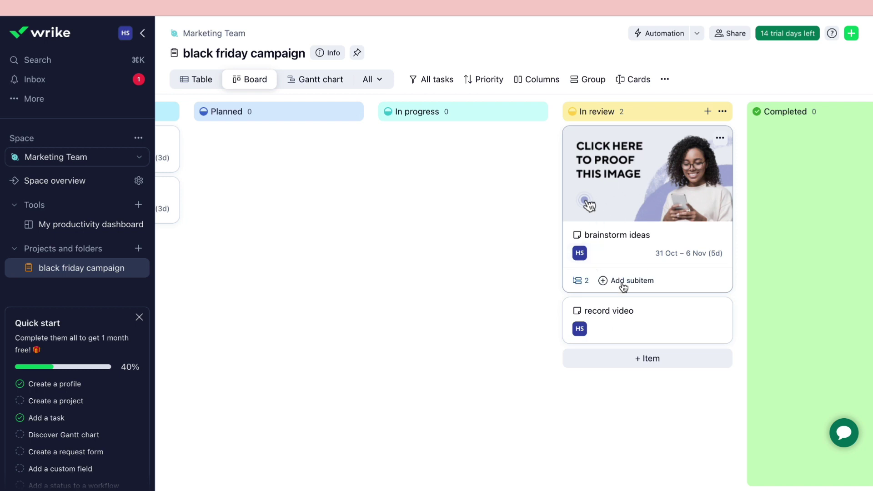
Open the "brainstorm ideas" task and view its image file awaiting approval in the proofing viewer.
click(640, 201)
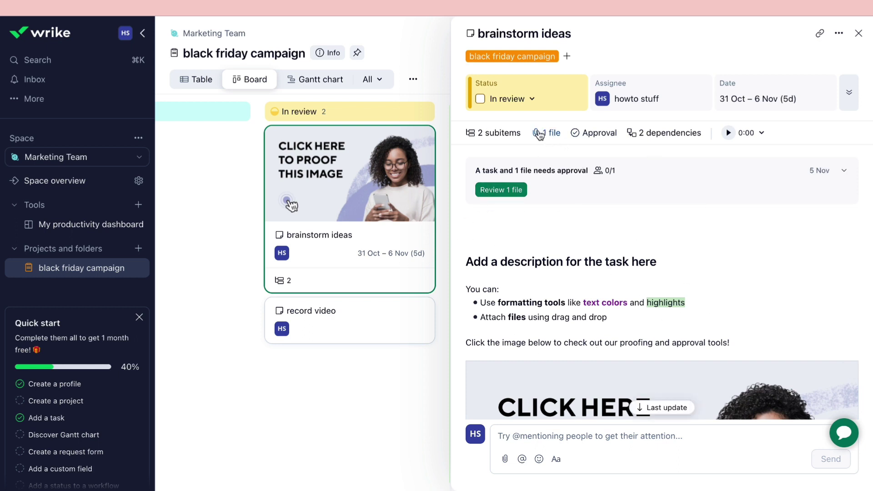
click(522, 192)
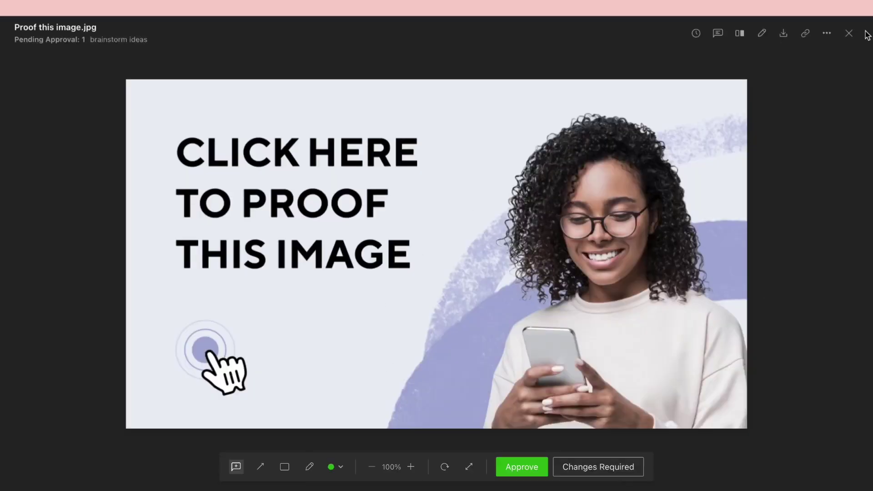
click(848, 33)
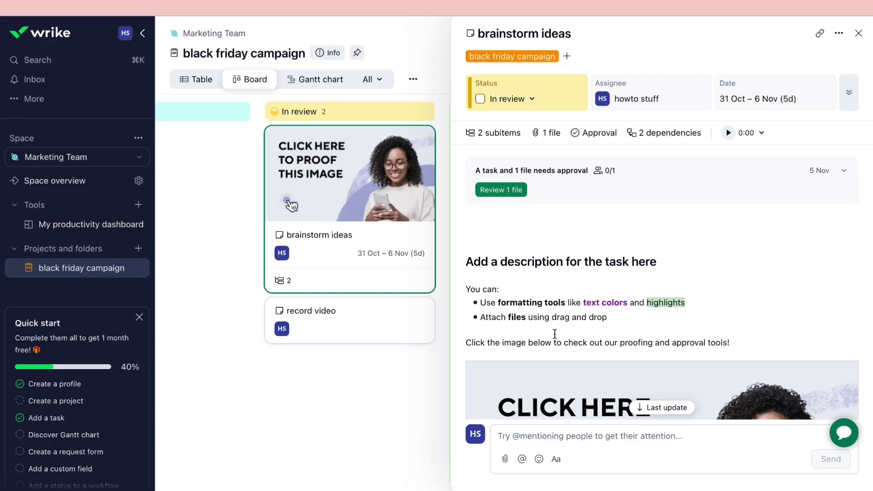
Examine the "brainstorm ideas" task's subitems, attached file, dependencies and activity, and close the task details.
scroll(556, 335, down, 8)
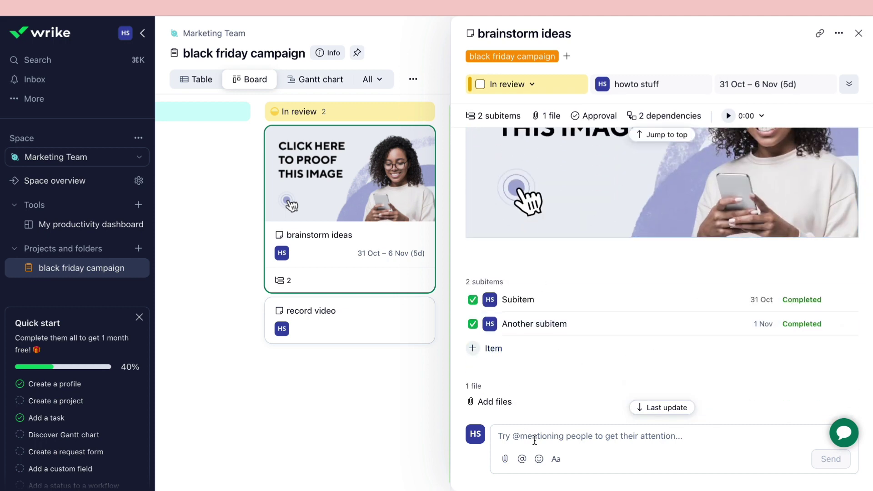
scroll(559, 282, down, 2)
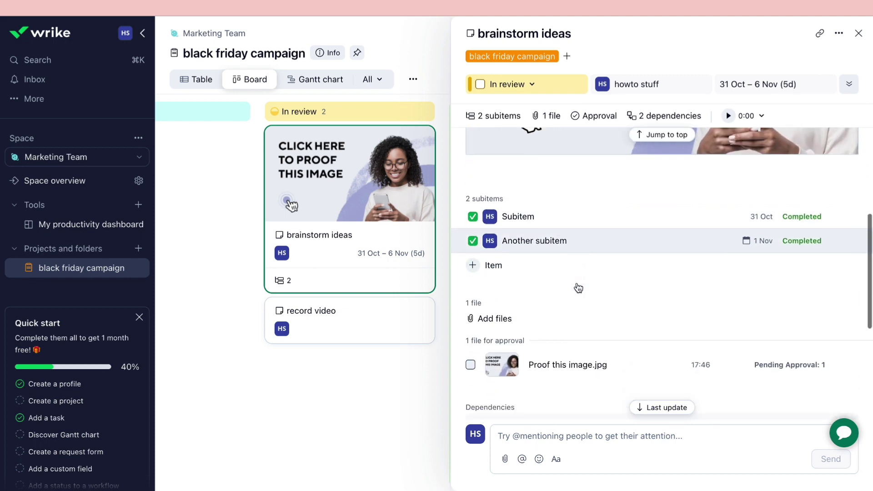
scroll(577, 285, down, 3)
scroll(576, 282, down, 1)
scroll(606, 236, down, 1)
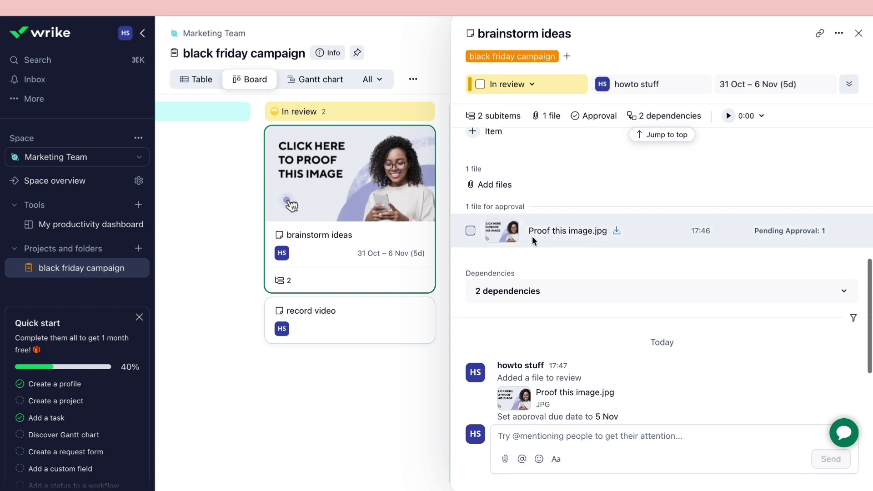
scroll(626, 269, up, 5)
click(859, 33)
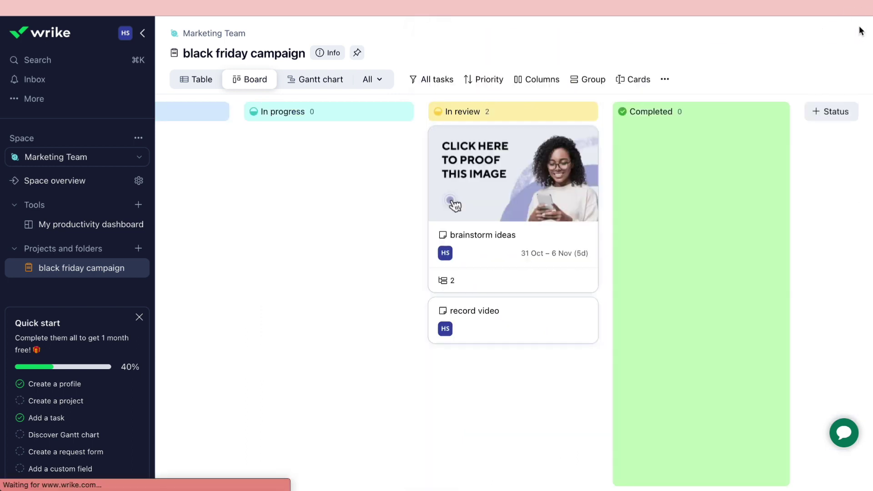
Compare how the project's tasks appear in the Table, Board and Gantt chart views.
click(197, 80)
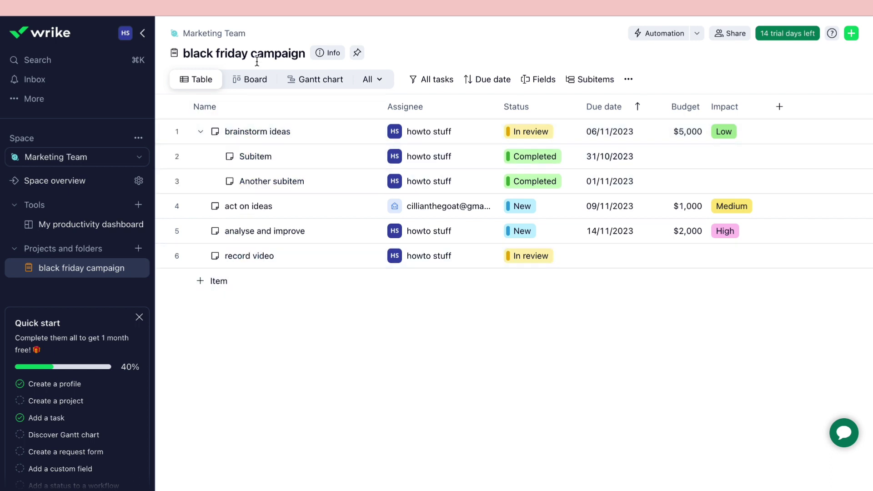
click(252, 88)
click(318, 79)
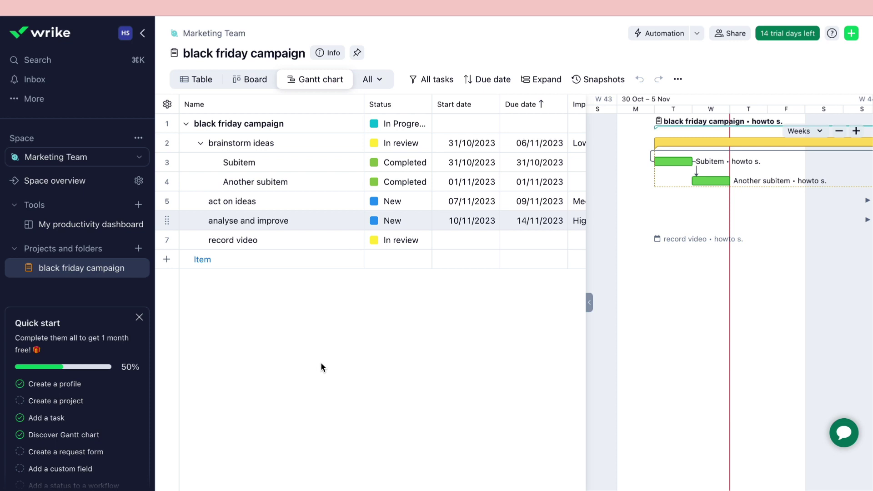
Create a project named "content team" in the Marketing Team space with Table as default view, and check who it is shared with.
click(140, 249)
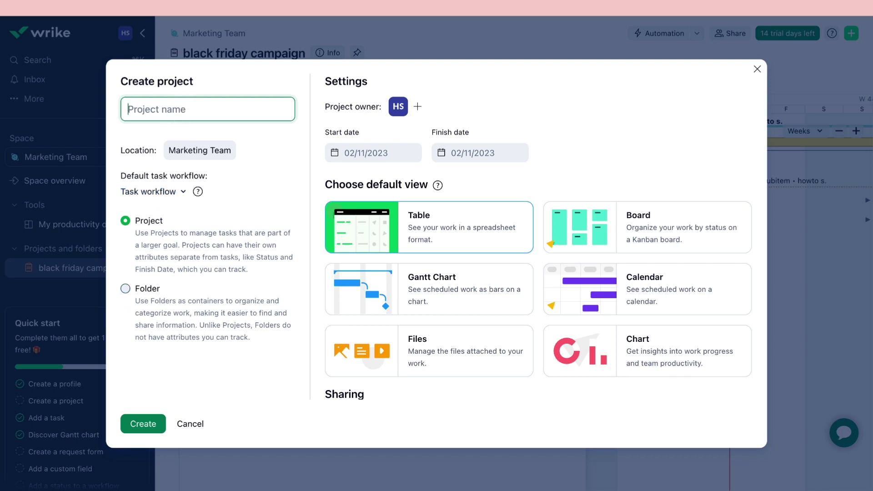
text(content team)
click(143, 424)
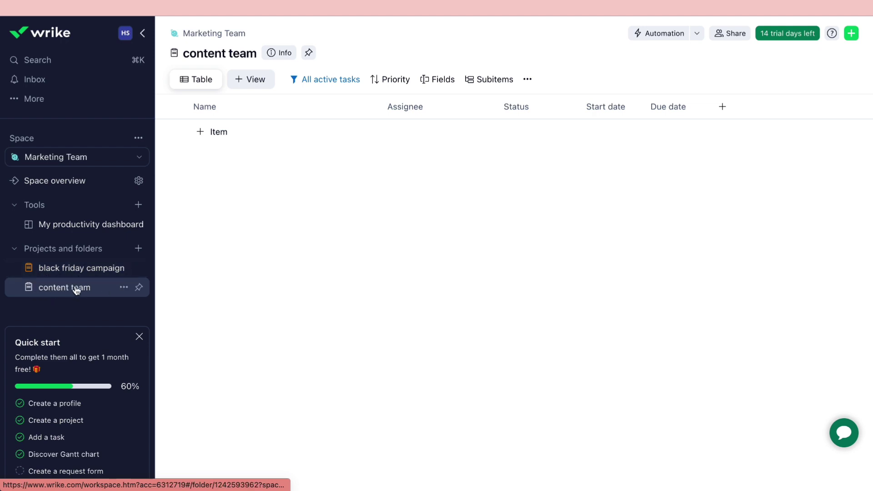
click(723, 36)
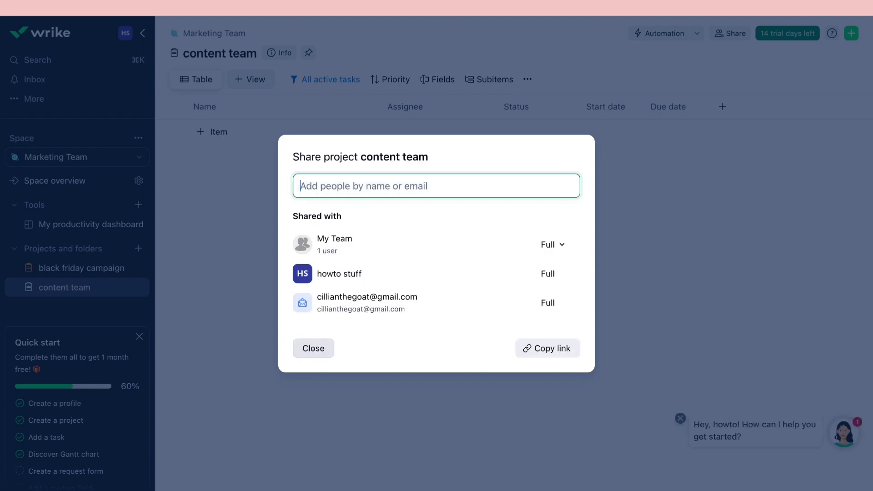
click(313, 348)
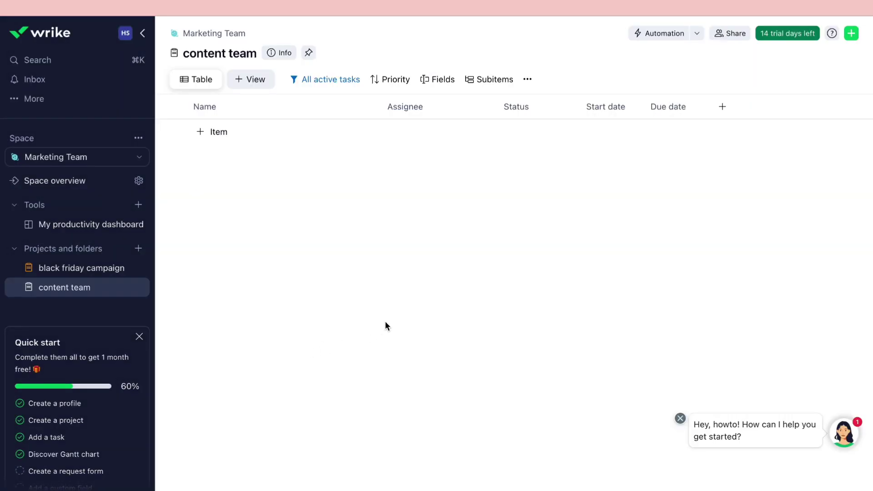
Add a task named "record youtube video about ..." to the "content team" project.
click(202, 126)
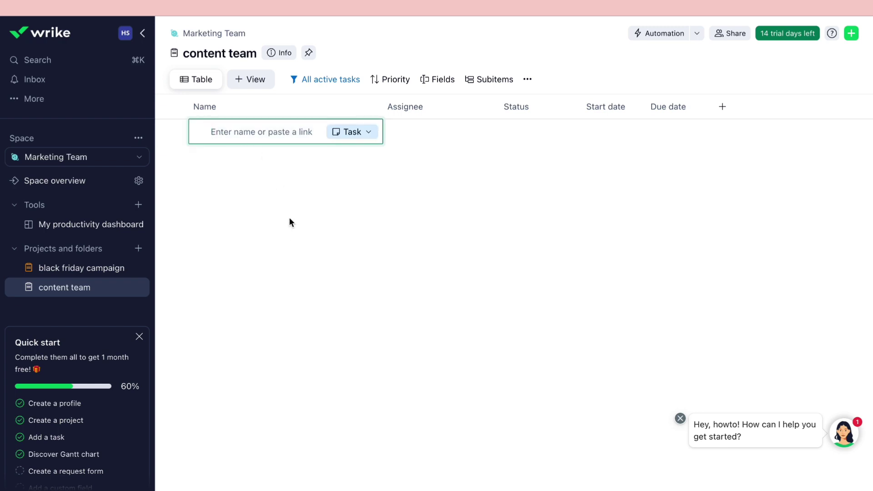
text(record youtube)
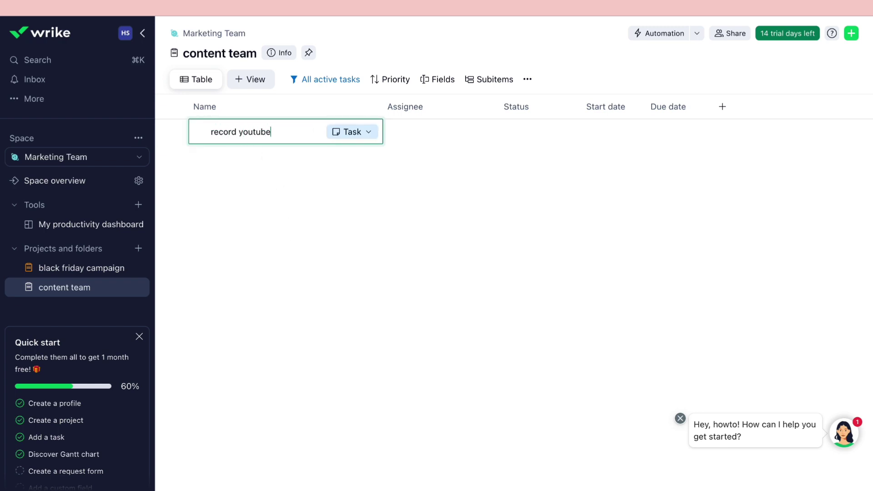
text( video about ...)
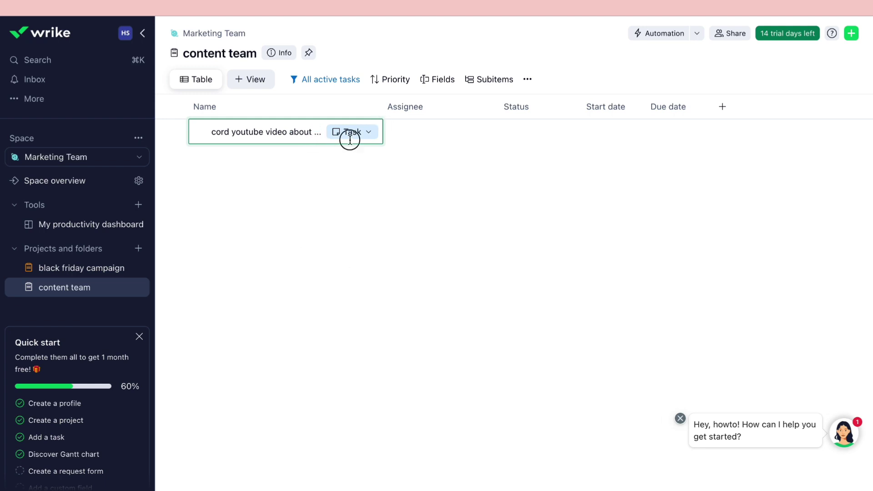
Add a Board view to the "content team" project.
click(260, 86)
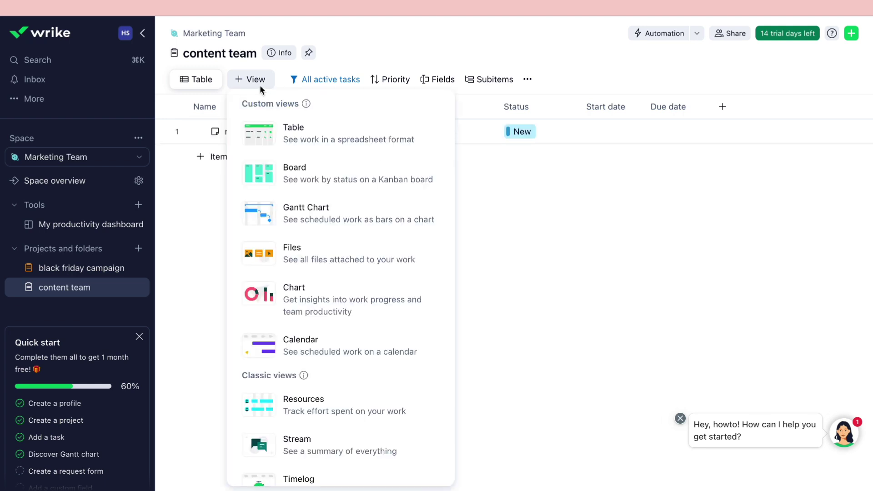
click(309, 186)
click(271, 242)
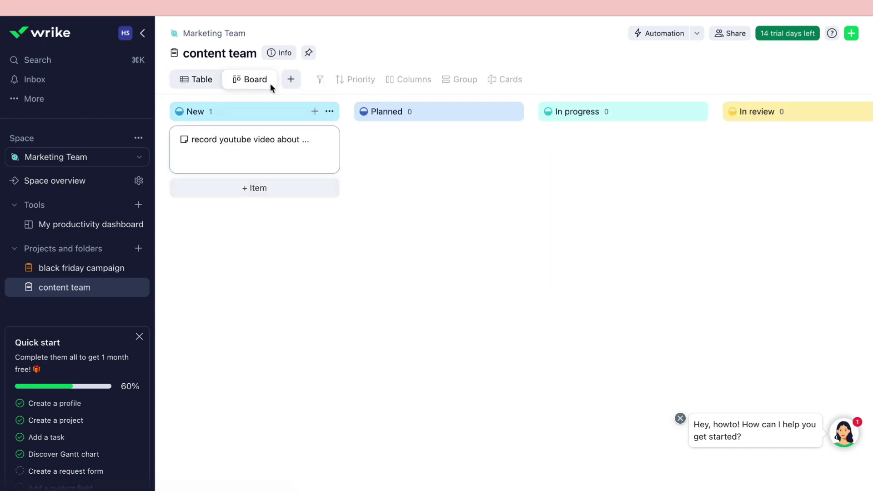
Check the assignee choices for the "record youtube video about ..." card and schedule the task for 09/11/2023.
click(187, 158)
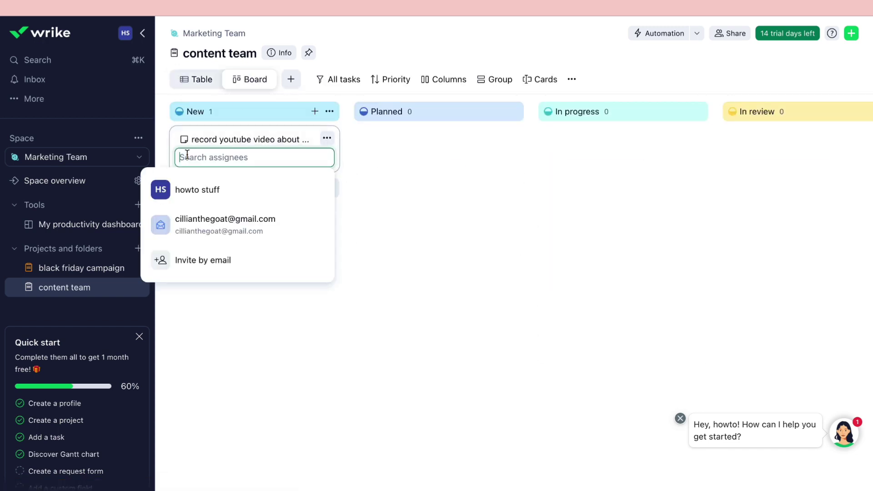
click(361, 192)
click(315, 158)
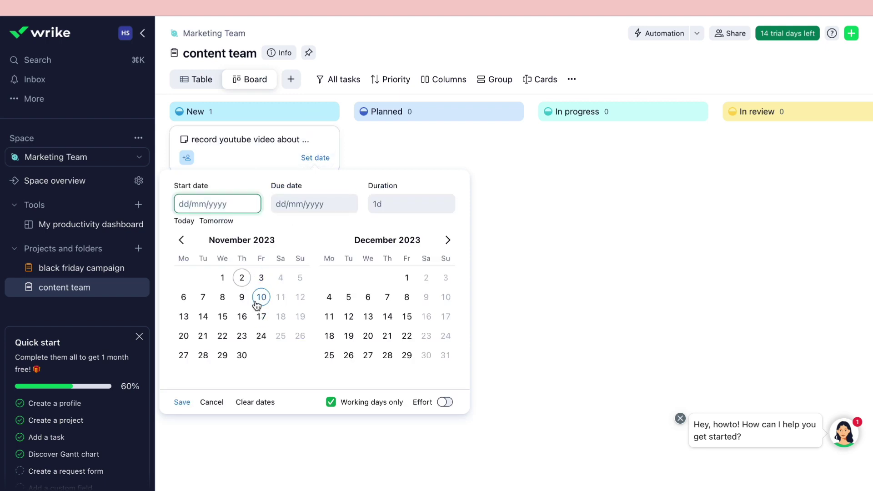
click(242, 298)
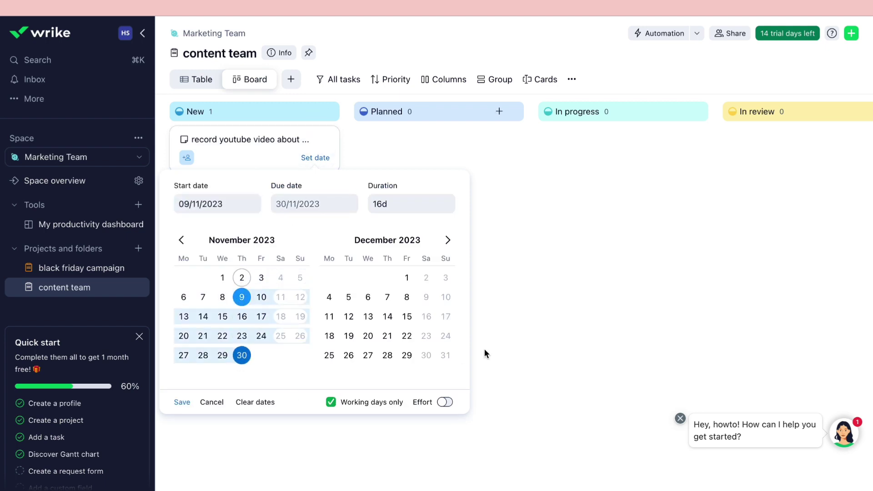
click(509, 312)
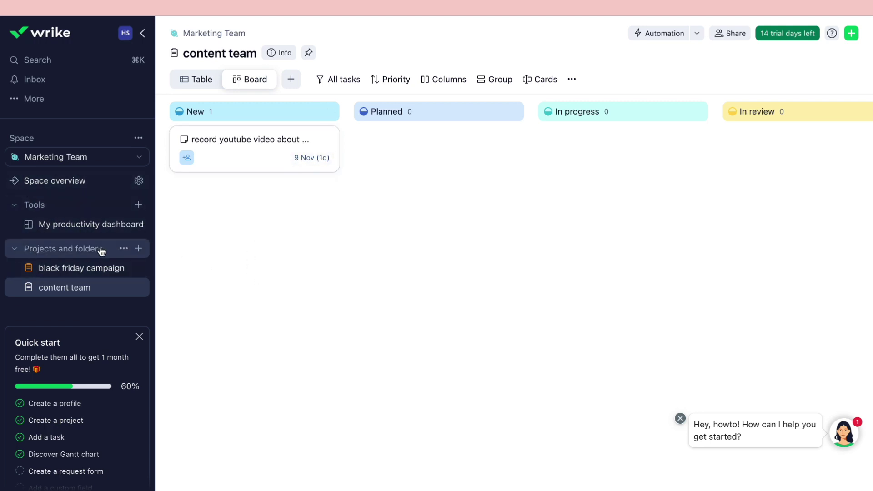
Browse the list of spaces and look into the Blueprints area.
click(96, 166)
click(63, 165)
click(44, 160)
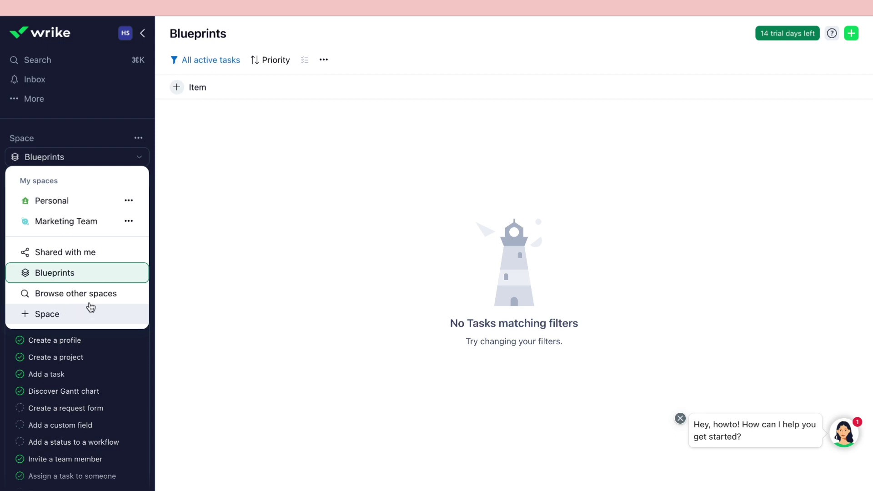
Create a new space from the Media Management template in the Marketing agency category, and dismiss the chat greeting.
click(66, 315)
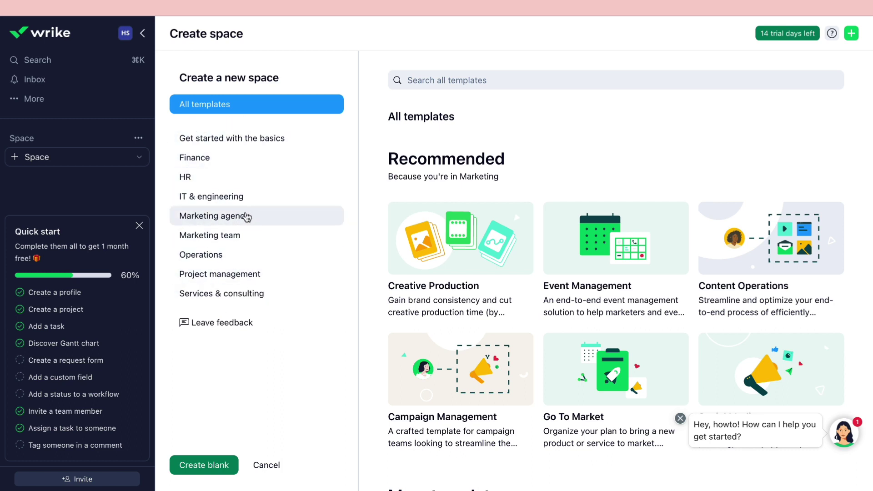
click(233, 222)
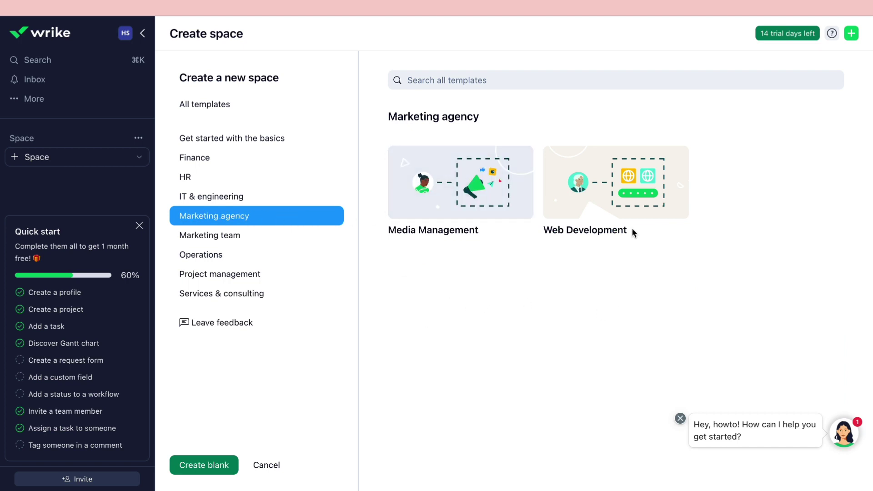
click(457, 183)
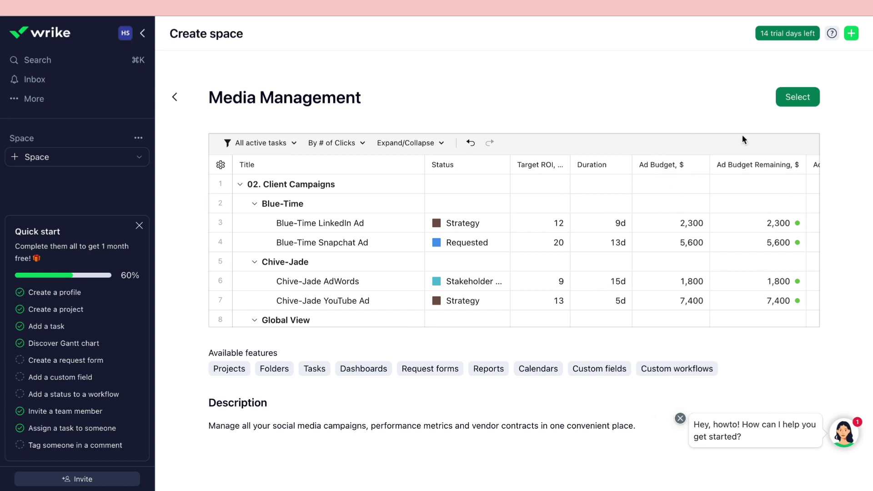
click(797, 99)
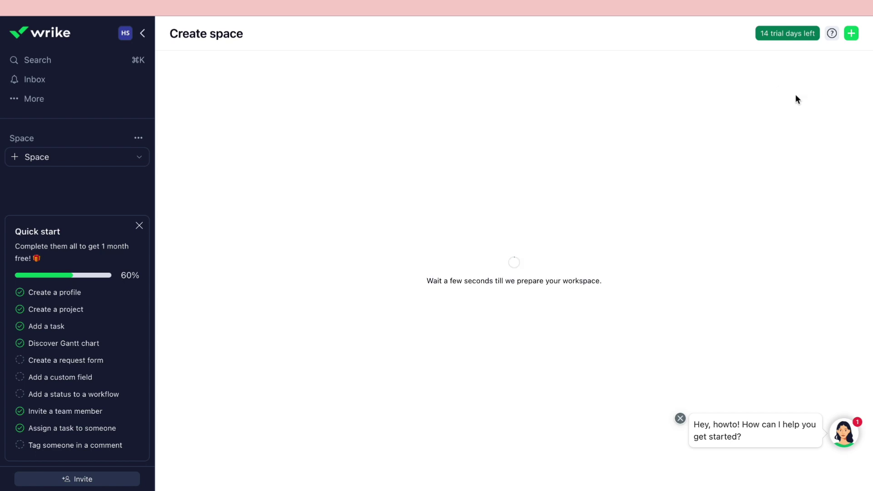
click(682, 420)
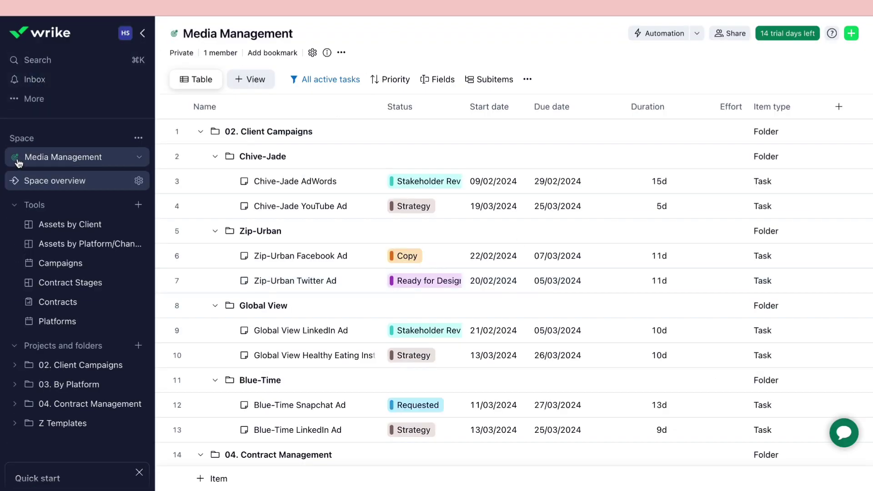
Look into the Media Management space's general settings from the list of spaces, and return to the space overview.
click(97, 166)
click(129, 222)
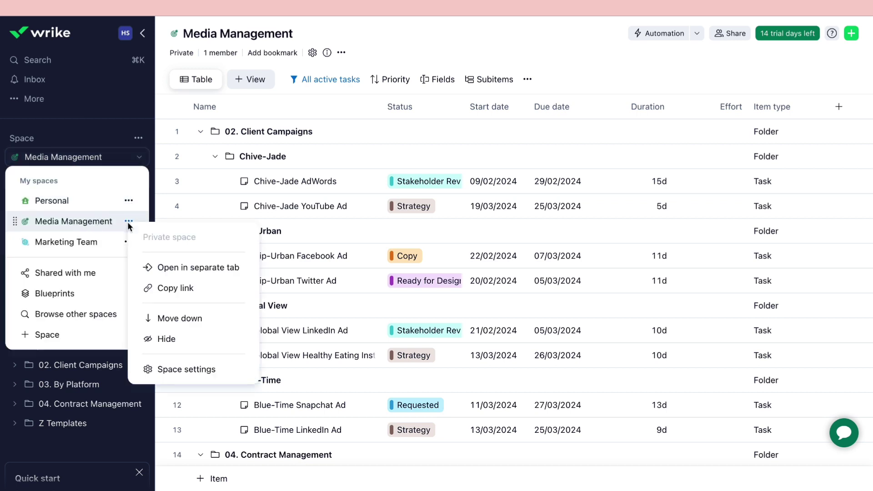
click(172, 371)
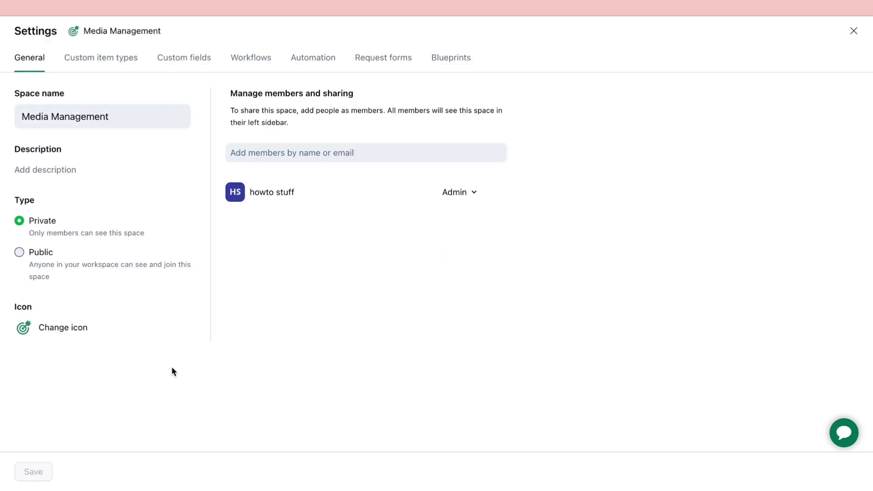
click(144, 118)
key(Escape)
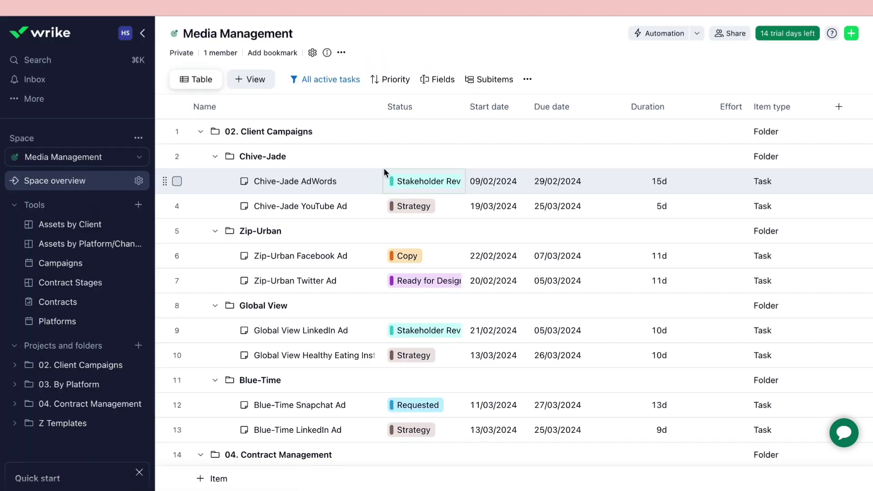
Add a Board view to the Media Management space.
click(237, 80)
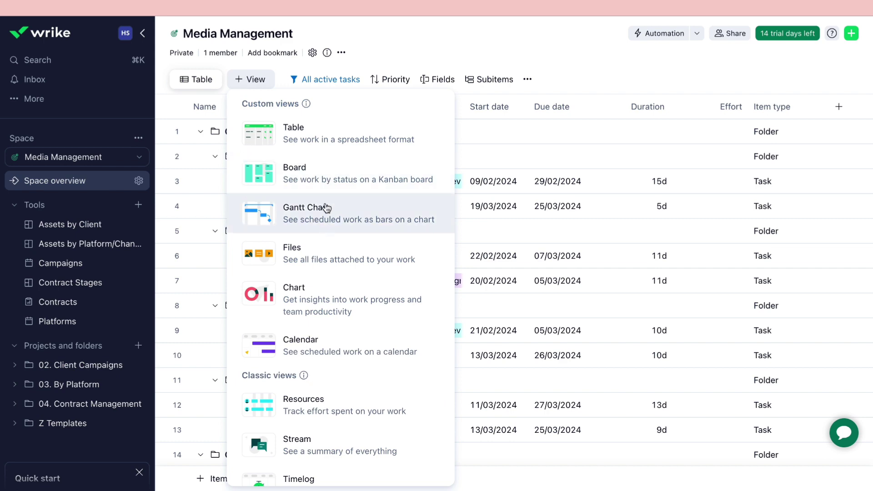
click(314, 176)
click(264, 232)
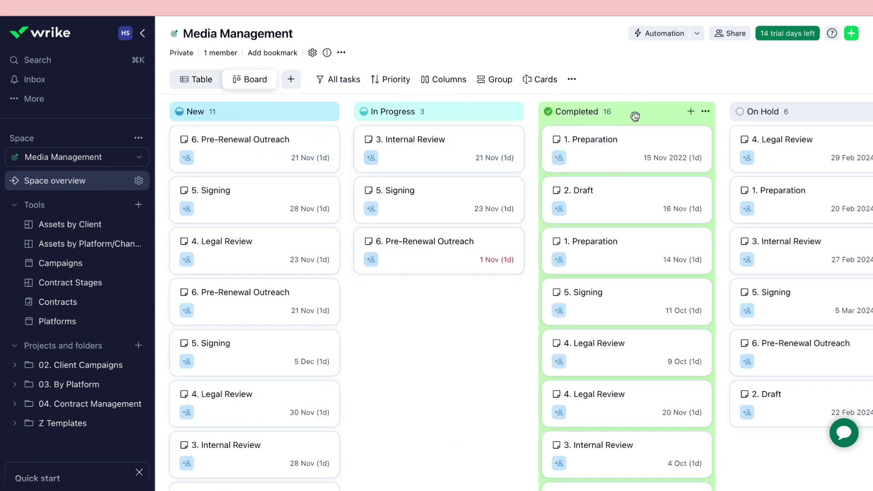
Examine the task cards across the status columns of the Media Management board.
scroll(691, 222, down, 1)
scroll(383, 367, down, 10)
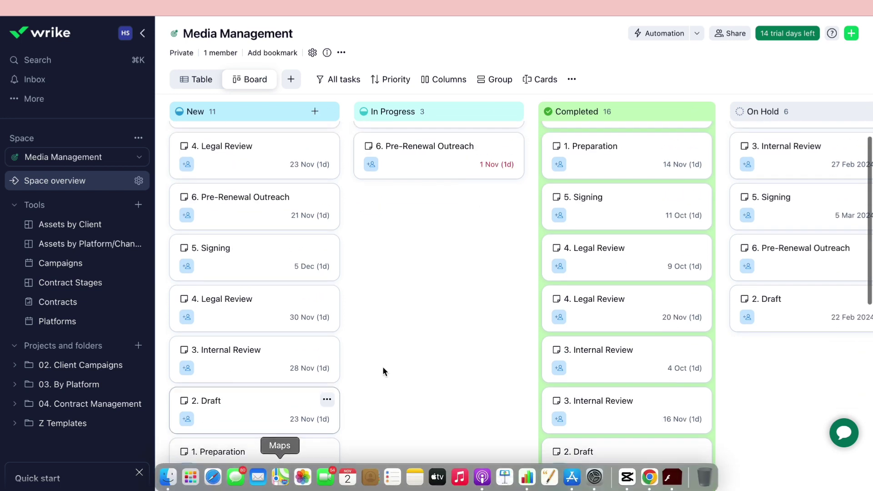
scroll(332, 431, down, 7)
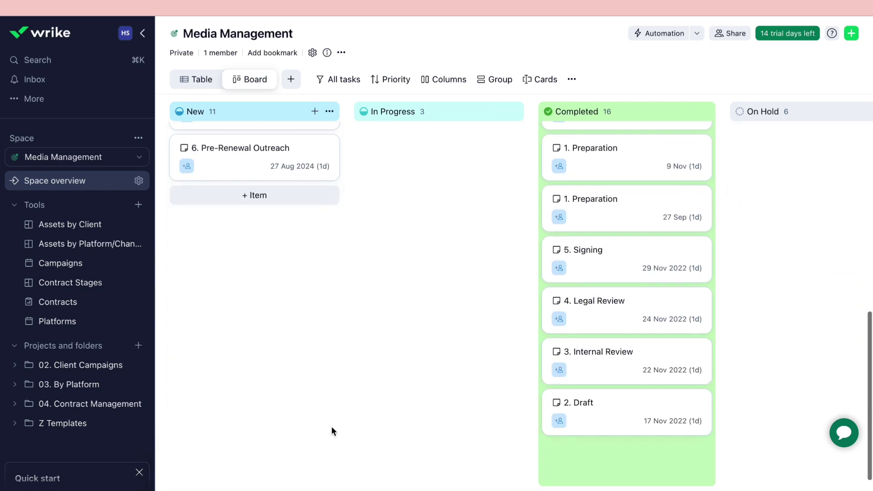
scroll(294, 295, up, 2)
scroll(296, 315, up, 3)
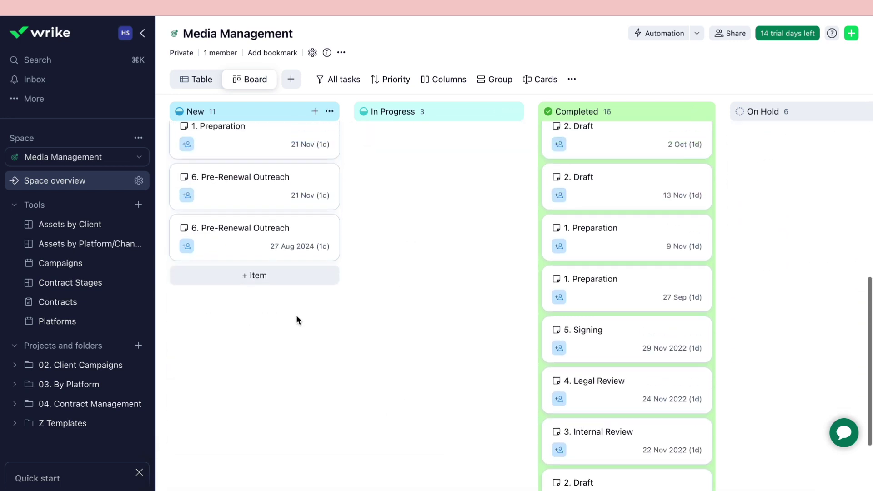
scroll(230, 254, up, 10)
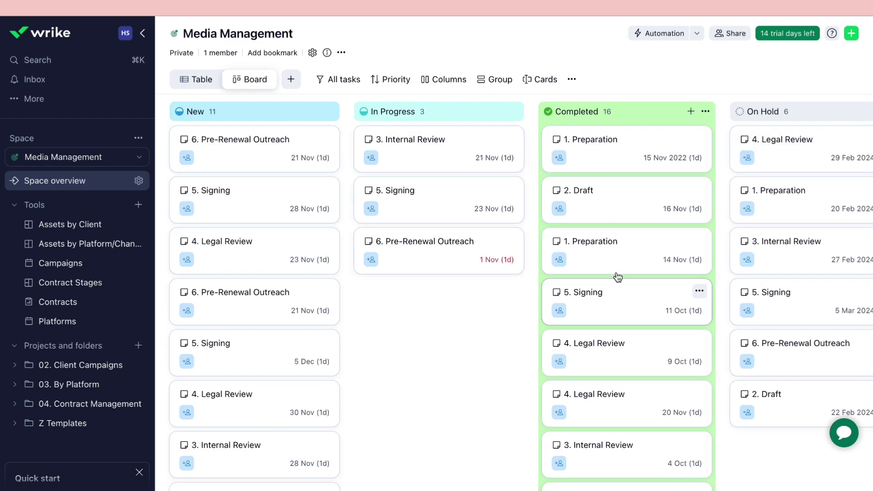
scroll(814, 265, right, 5)
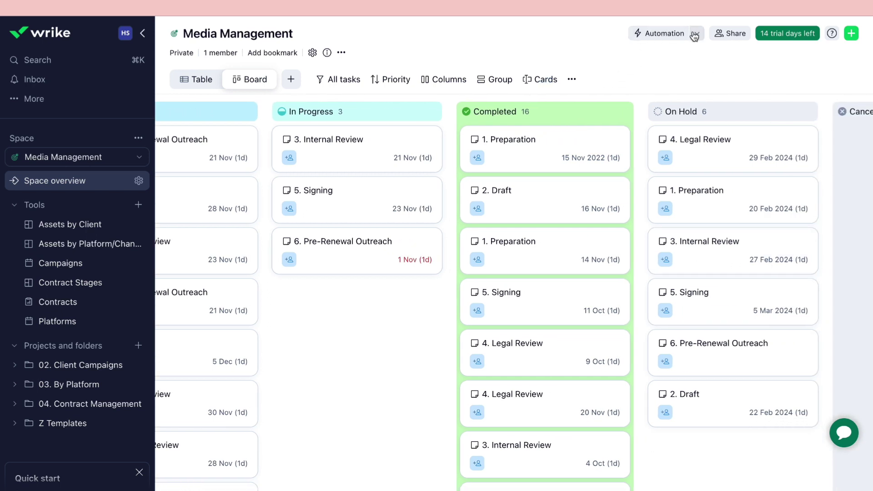
Start an automation rule for the Task item type in the entire space, with "New item created" as the trigger.
click(664, 35)
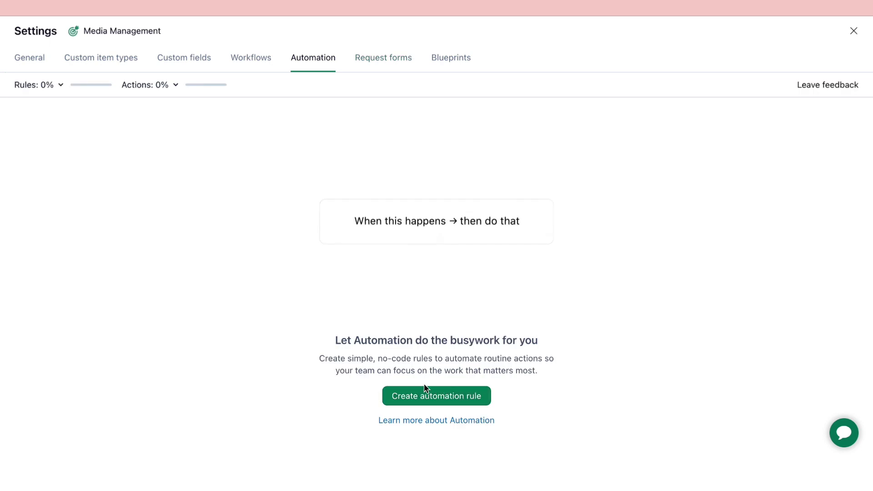
click(423, 396)
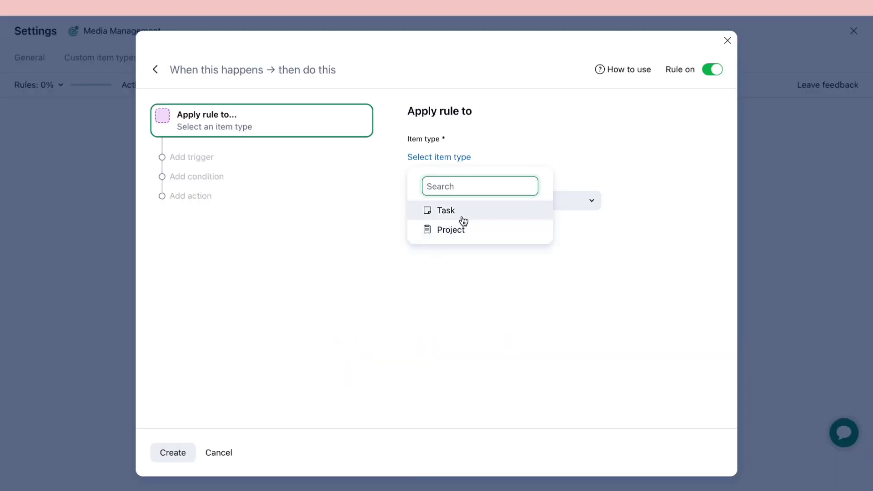
click(462, 215)
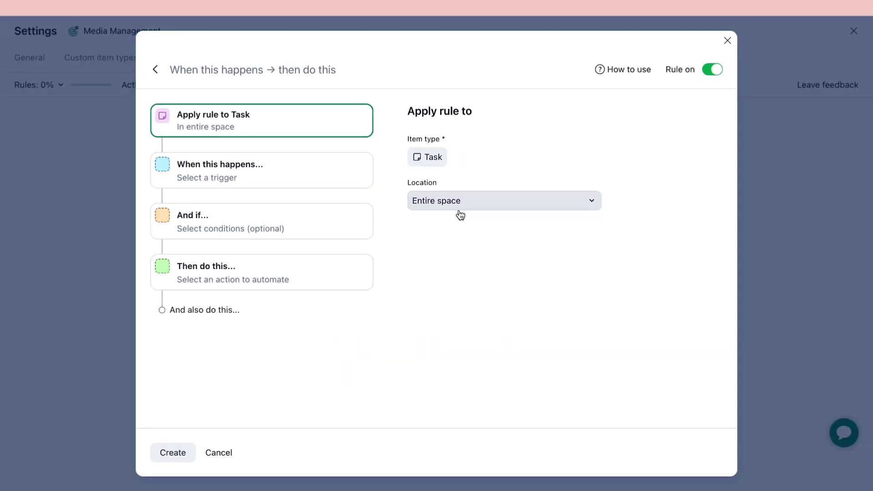
click(281, 173)
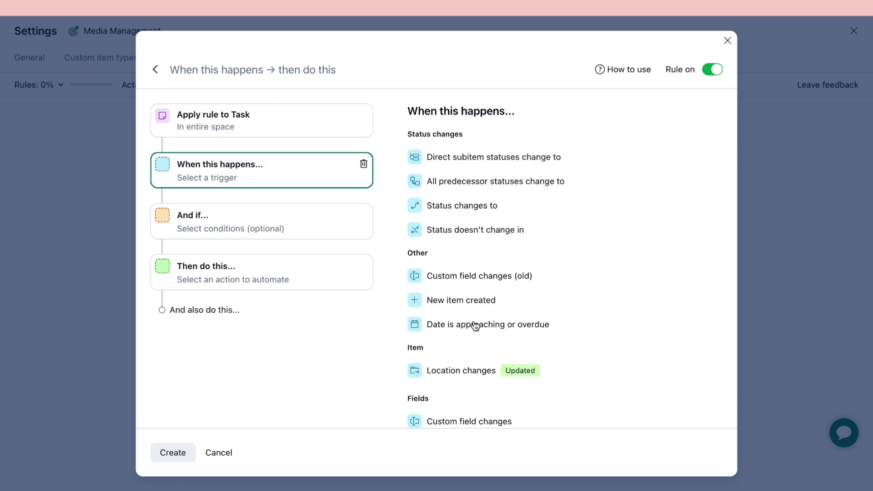
click(460, 300)
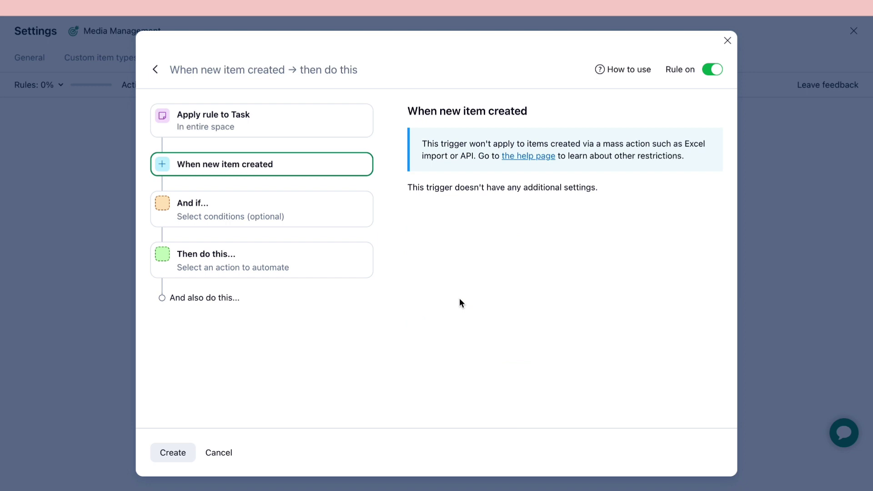
Set the rule's action to "Duplicate as subitem" with the name "n", create the rule and dismiss the congratulations dialog.
click(262, 212)
click(261, 260)
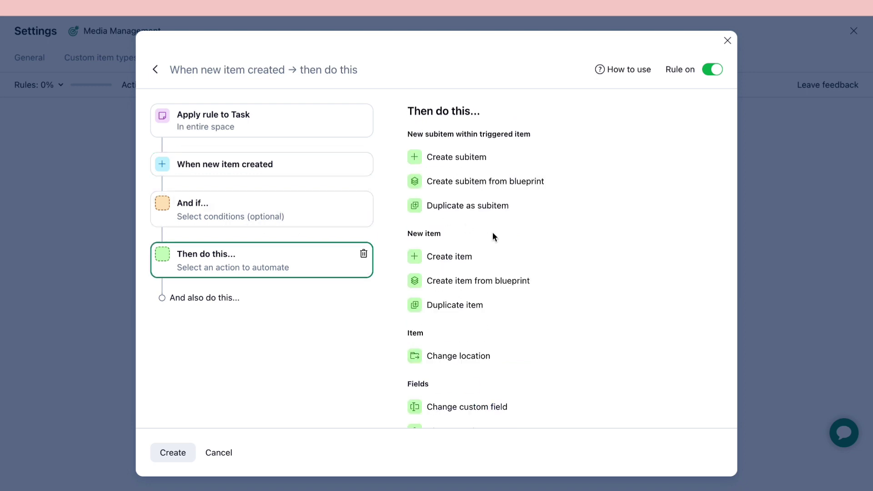
click(473, 211)
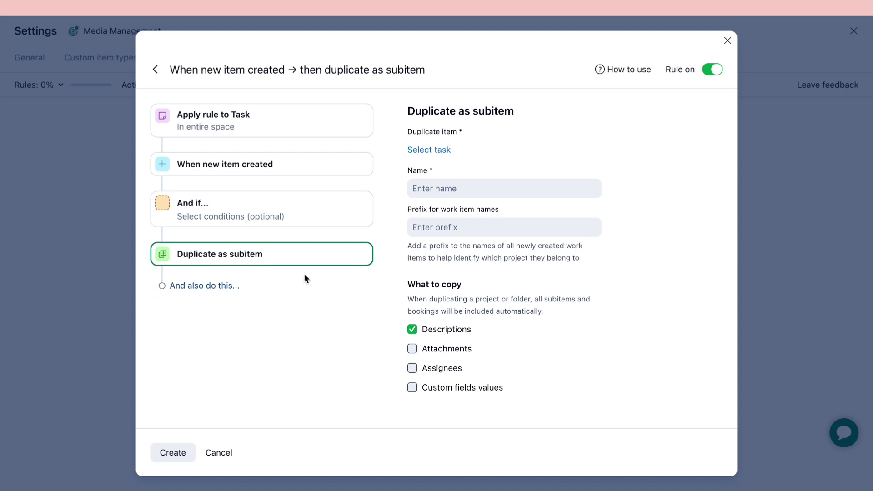
text(n)
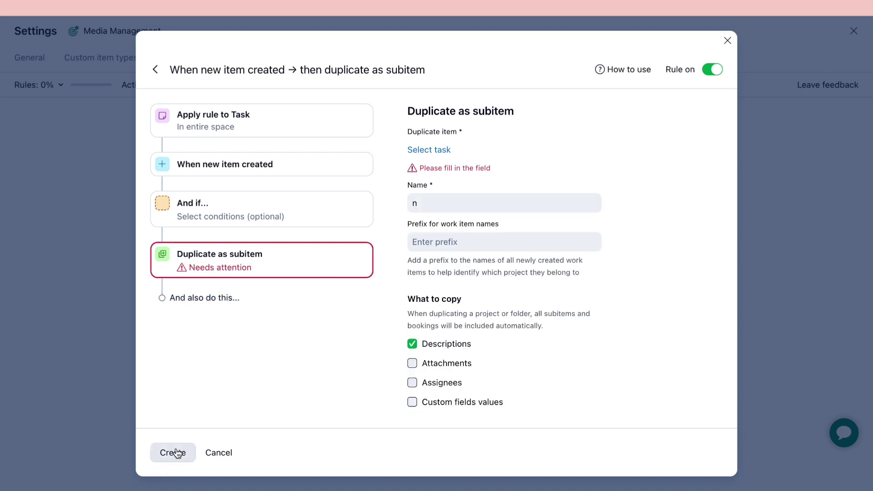
click(177, 453)
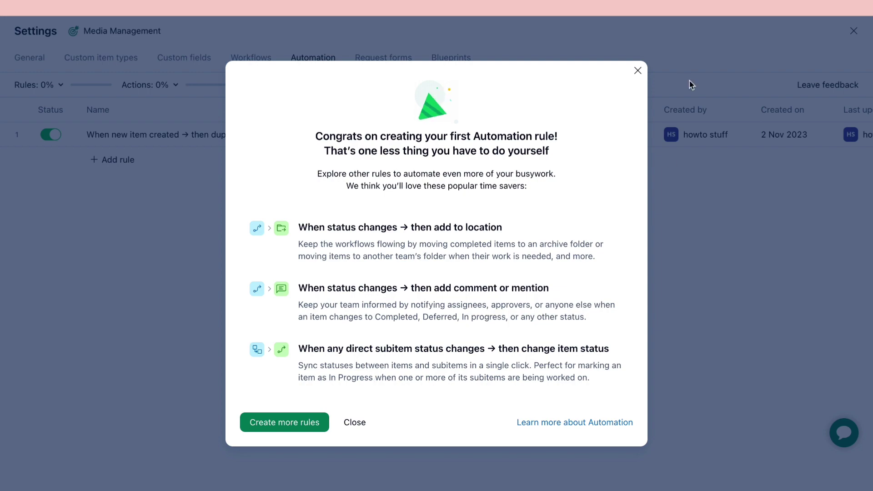
click(637, 70)
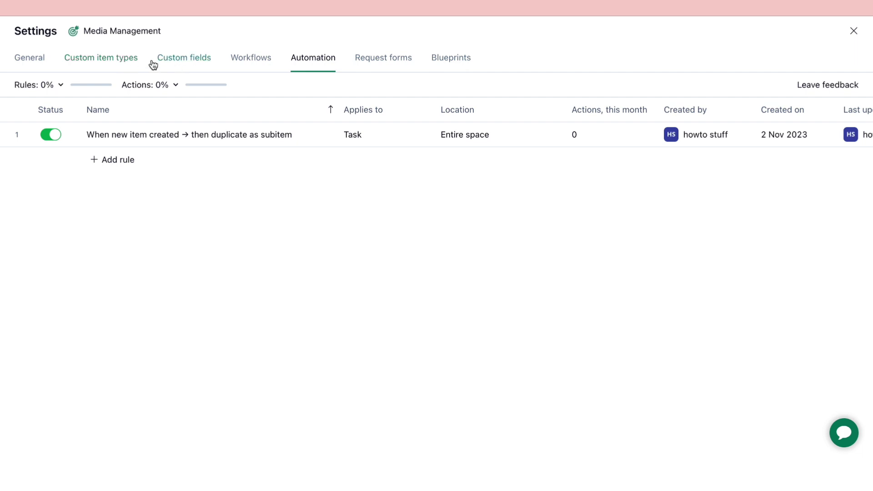
Open the space's workflow settings and look at the status groups of a new workflow for tasks.
click(252, 58)
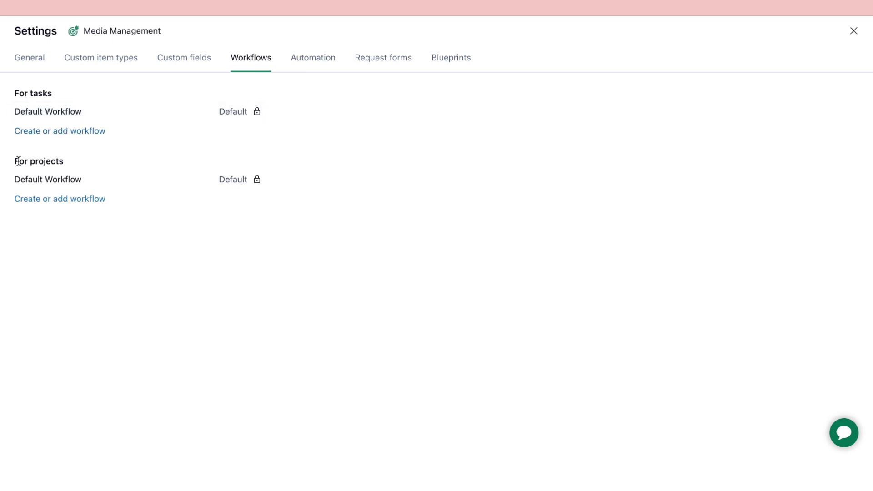
click(44, 132)
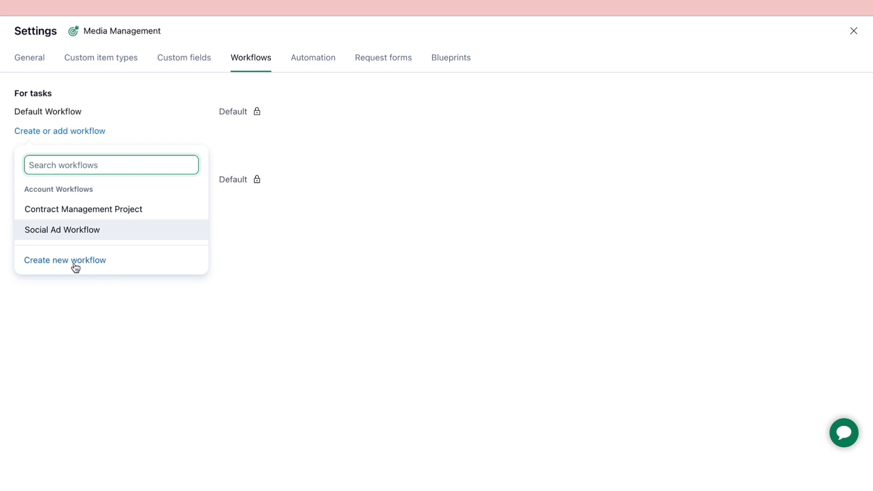
click(63, 263)
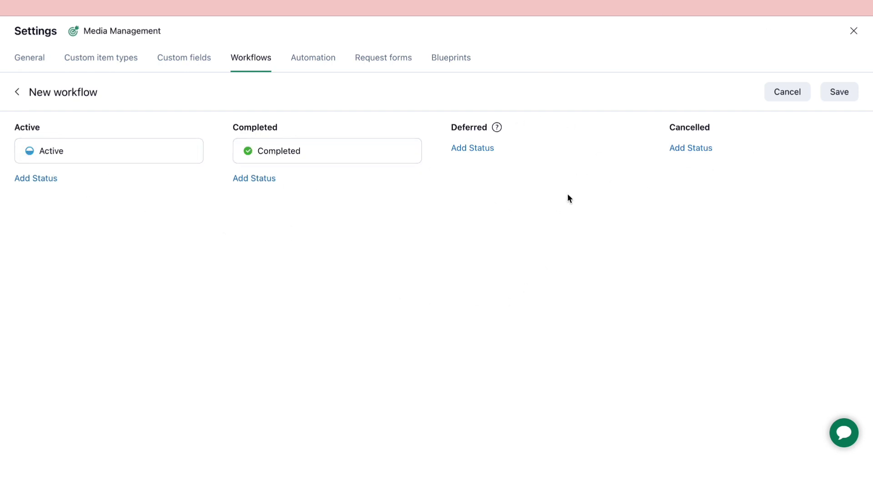
Review the custom item types and the general settings of the Media Management space.
click(101, 58)
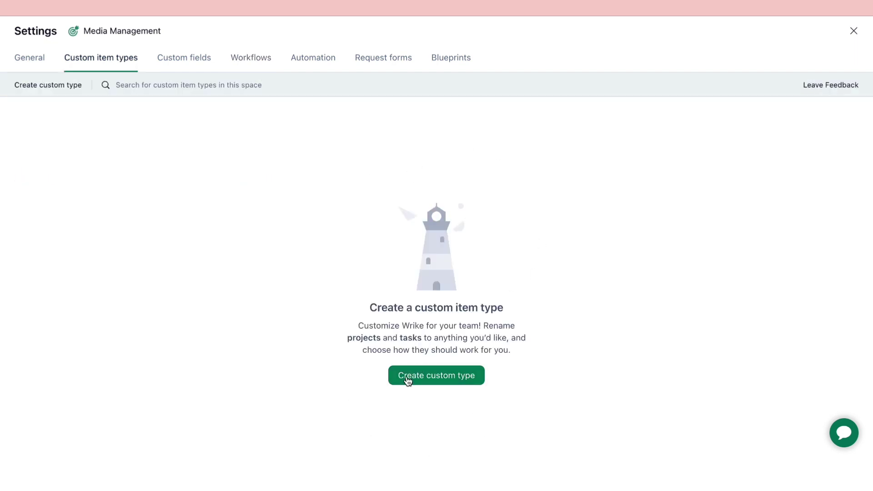
click(27, 60)
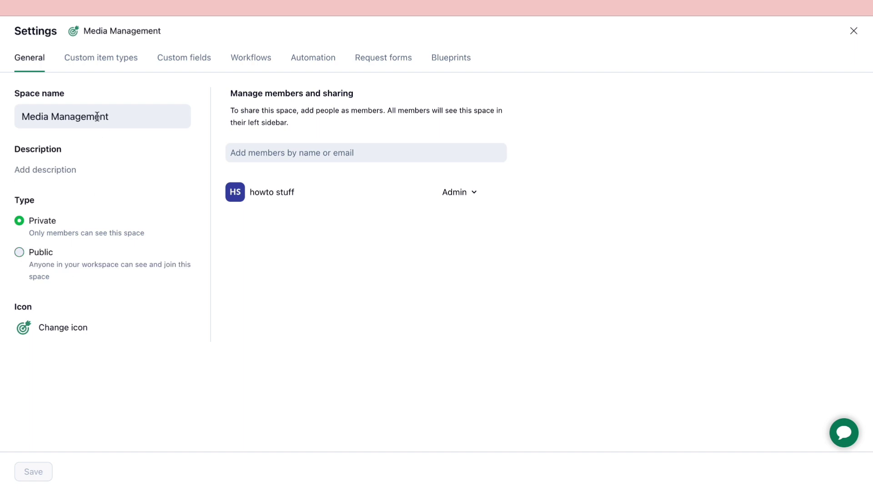
click(47, 117)
click(182, 139)
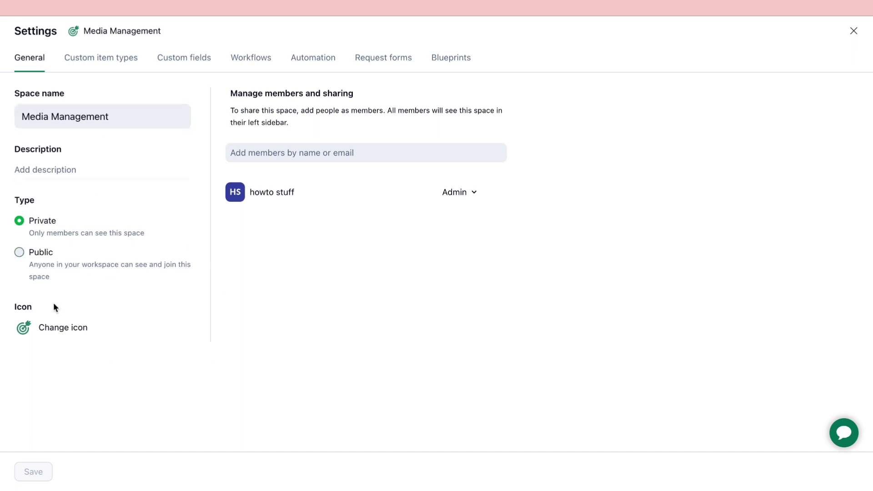